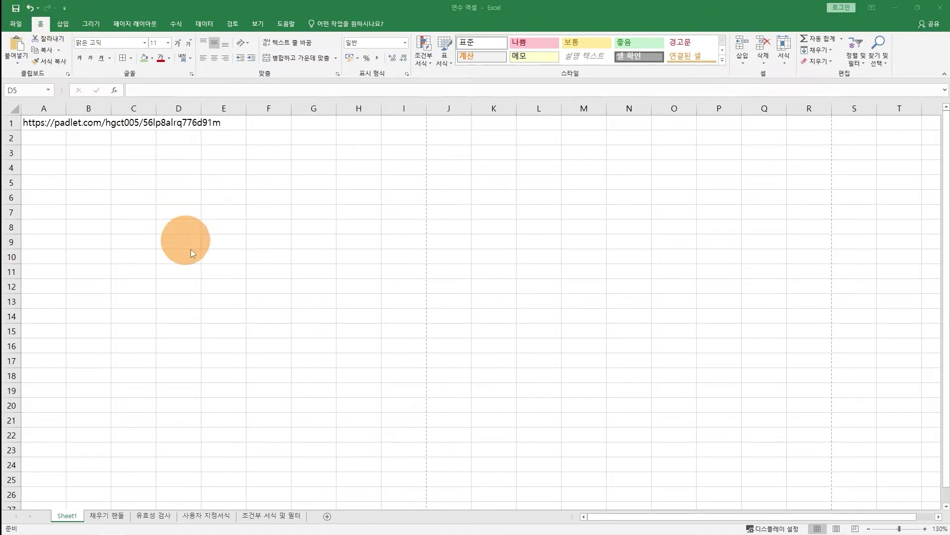
- Enter 123 in cell D10 of Sheet1, and undo and redo that entry
click(179, 261)
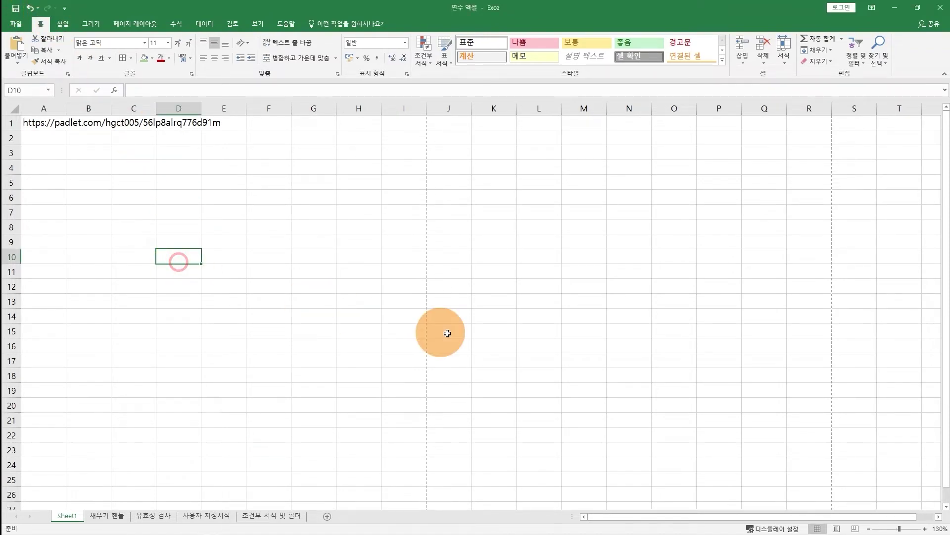
text(123)
key(Return)
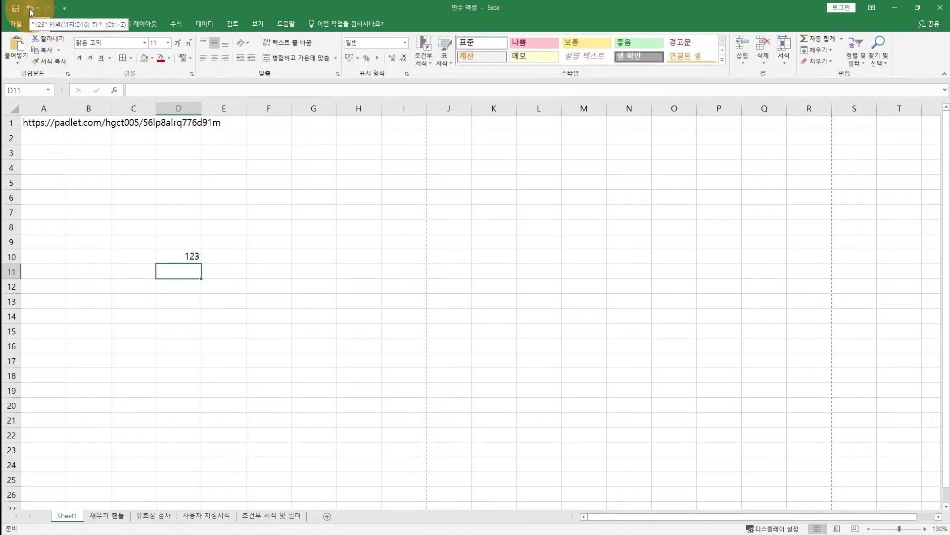
click(30, 11)
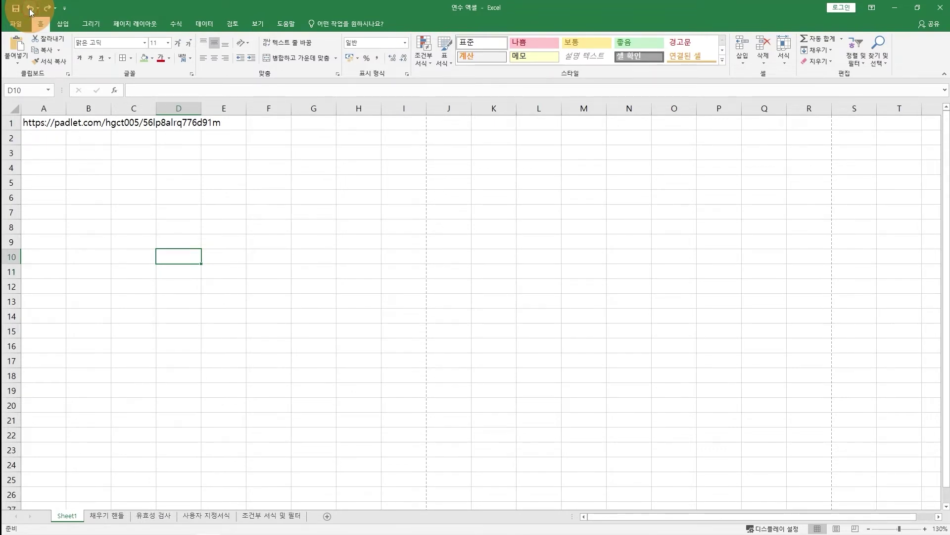
click(47, 10)
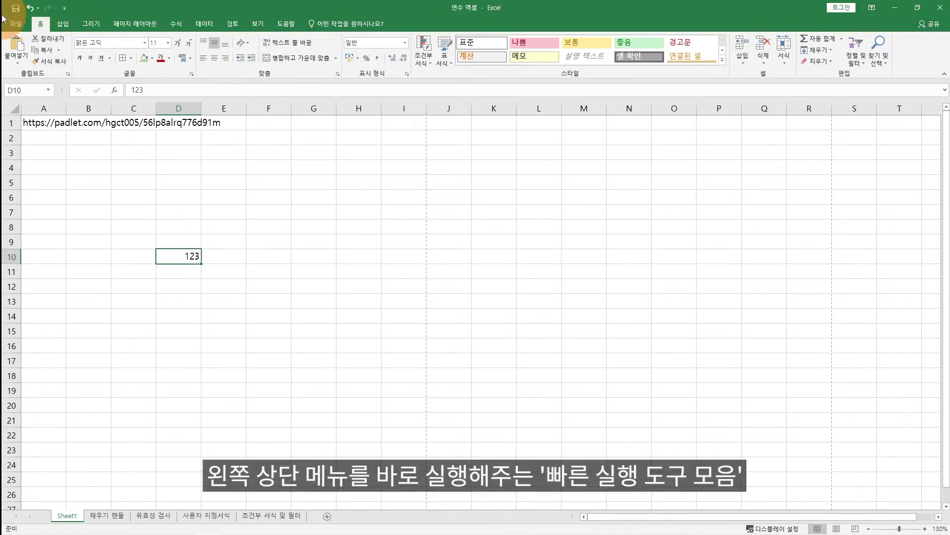
- Examine the customization options of the Quick Access Toolbar and the Home, Insert, Draw and Page Layout ribbon commands
click(65, 9)
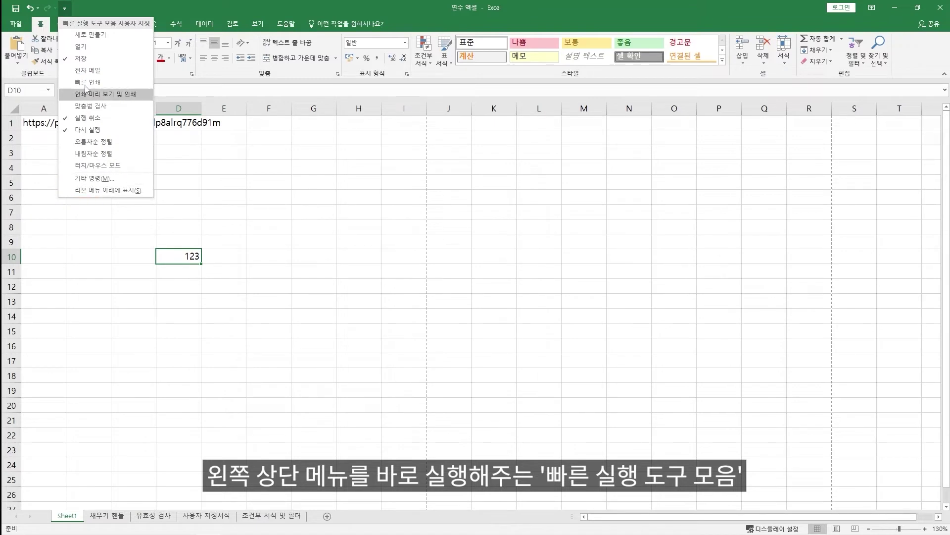
click(65, 9)
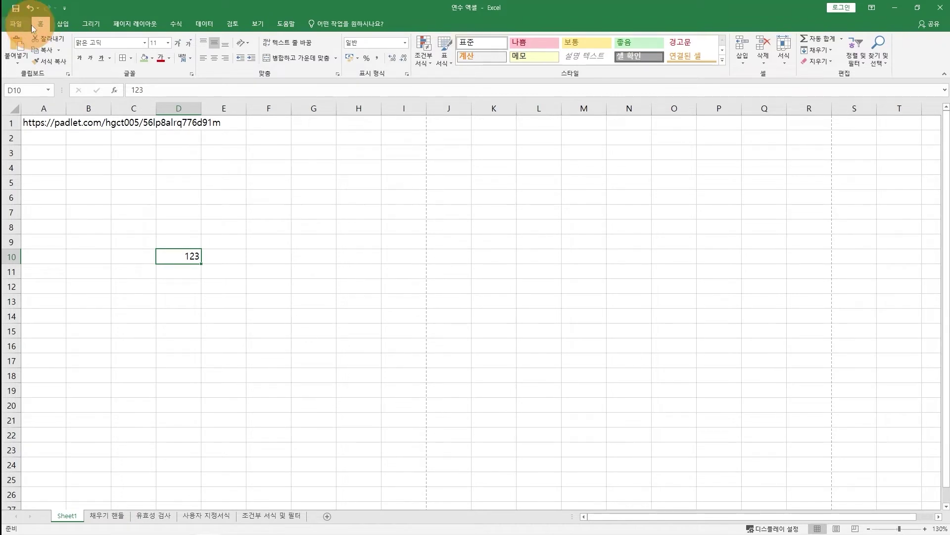
click(60, 24)
click(94, 23)
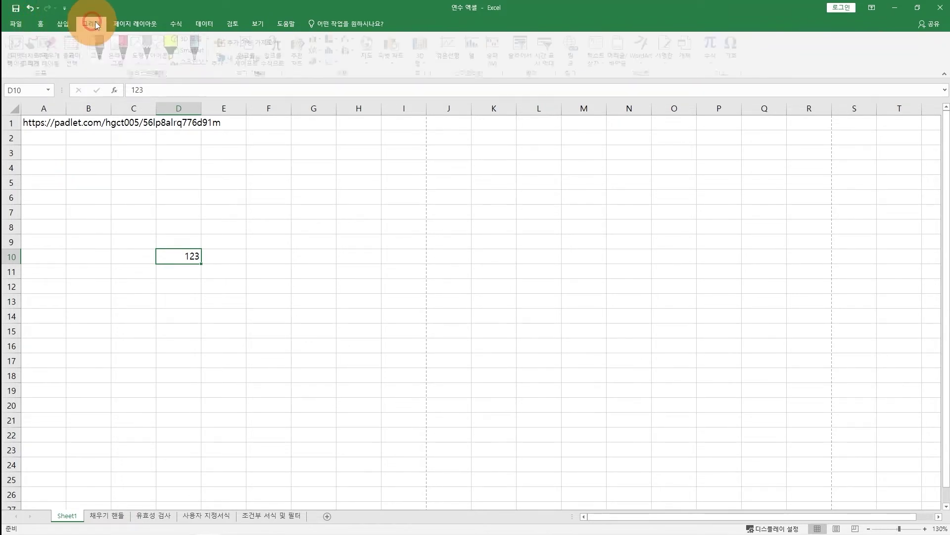
click(118, 24)
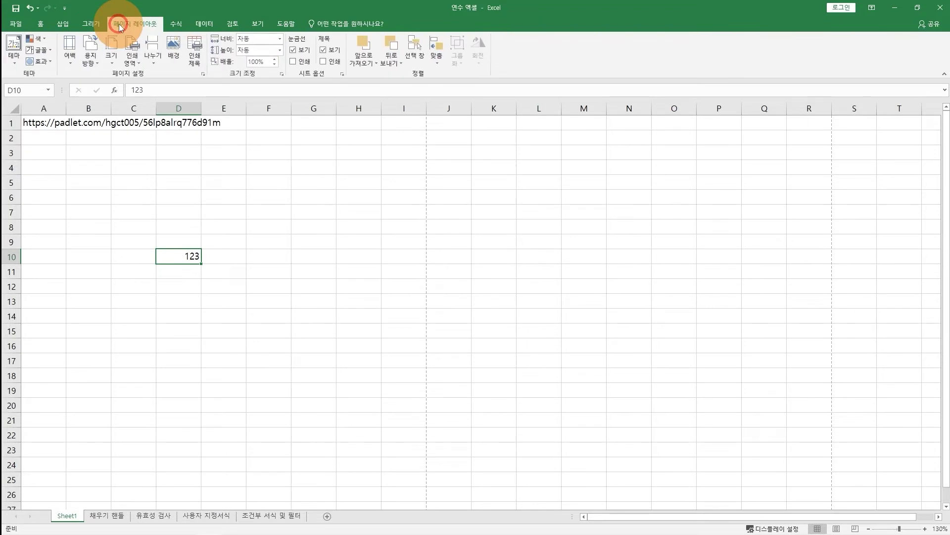
click(41, 23)
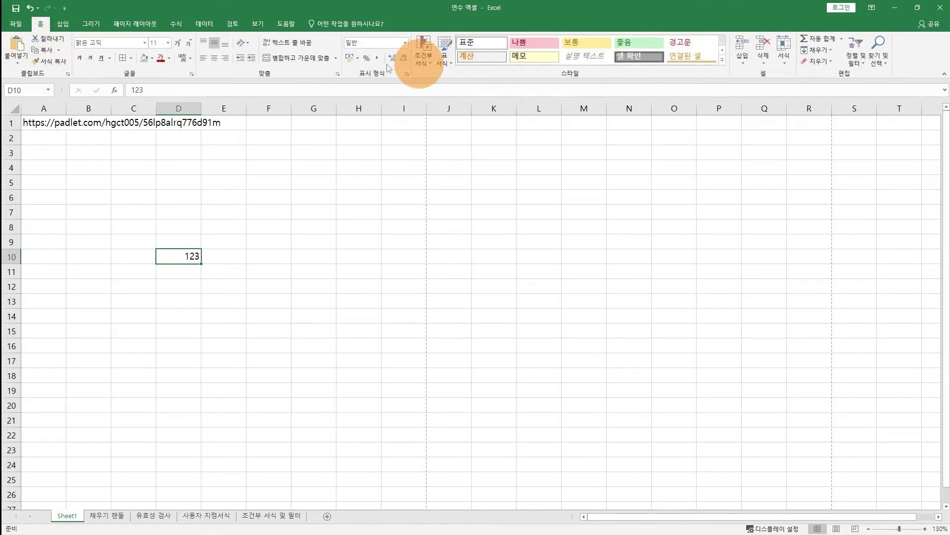
click(60, 24)
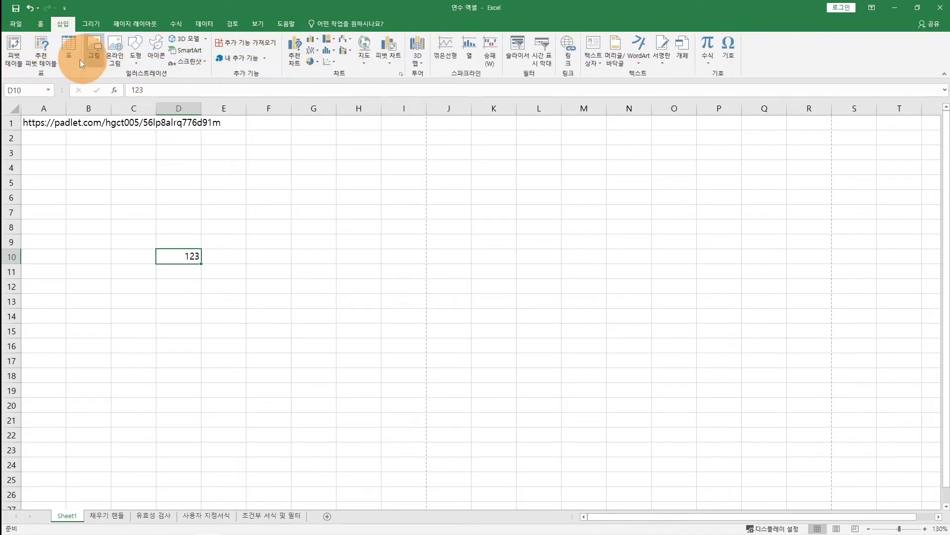
click(89, 25)
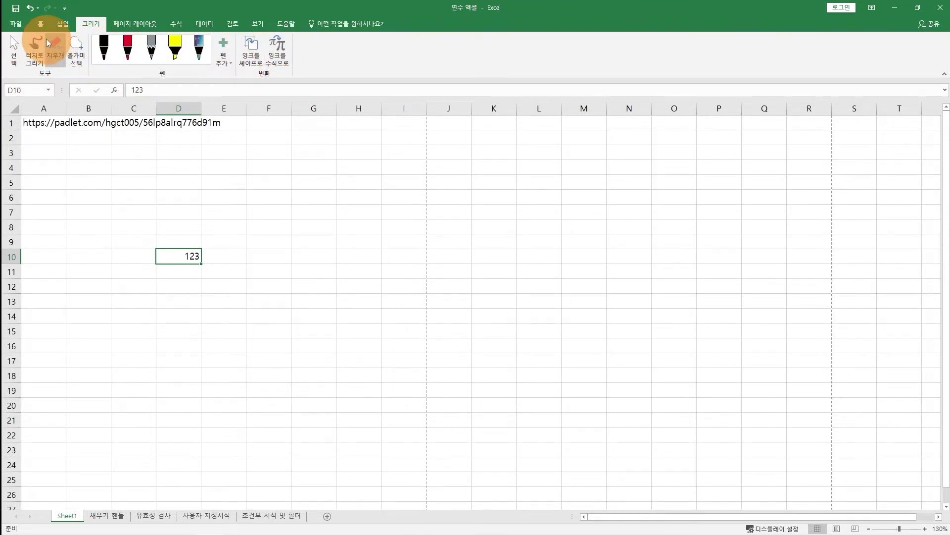
click(41, 25)
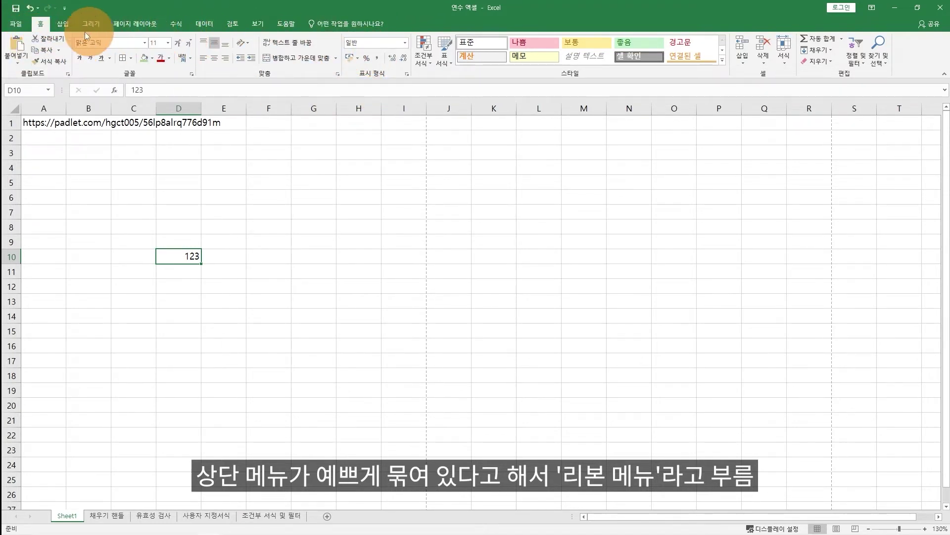
click(60, 24)
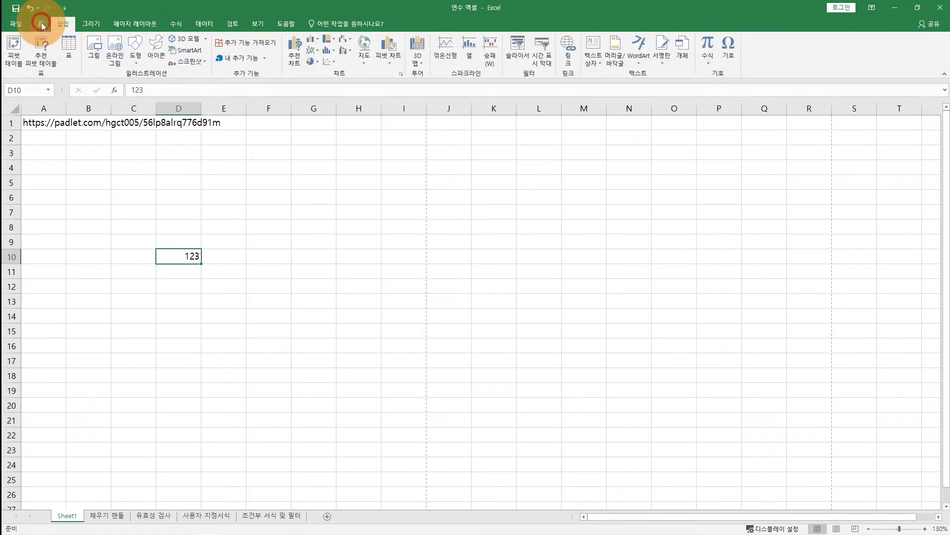
click(41, 24)
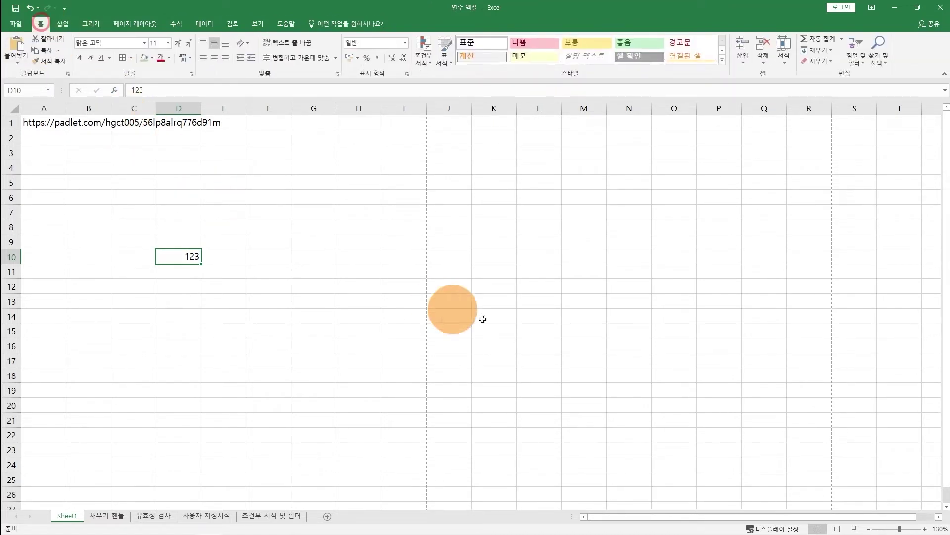
click(284, 218)
click(113, 202)
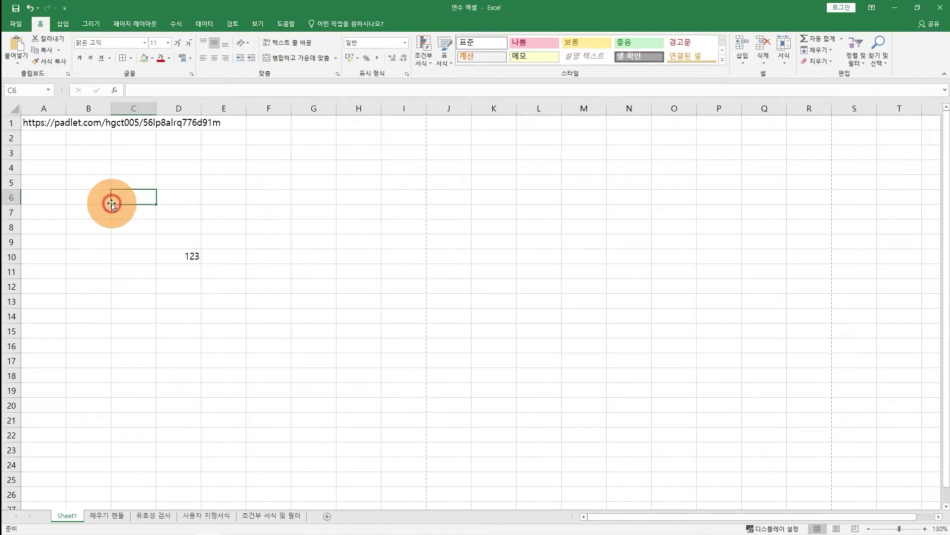
click(204, 186)
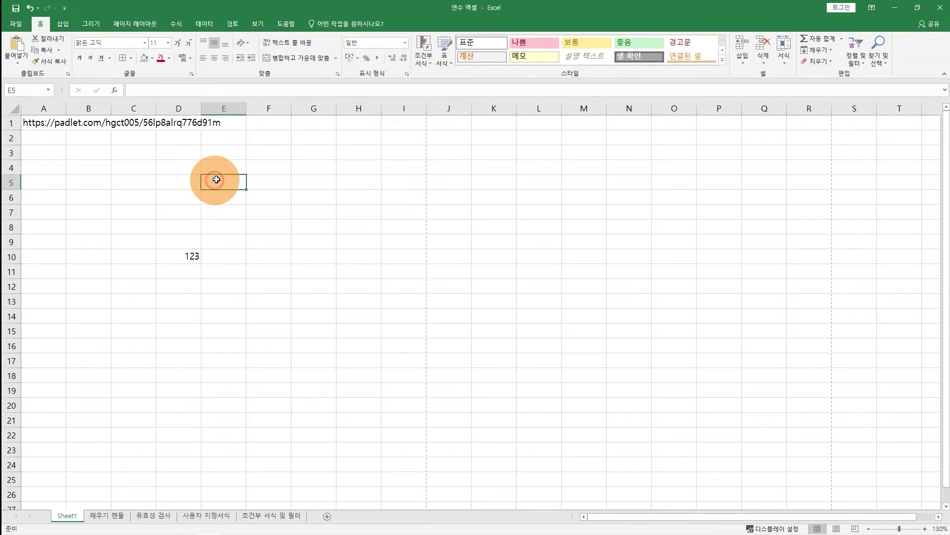
click(351, 275)
click(181, 330)
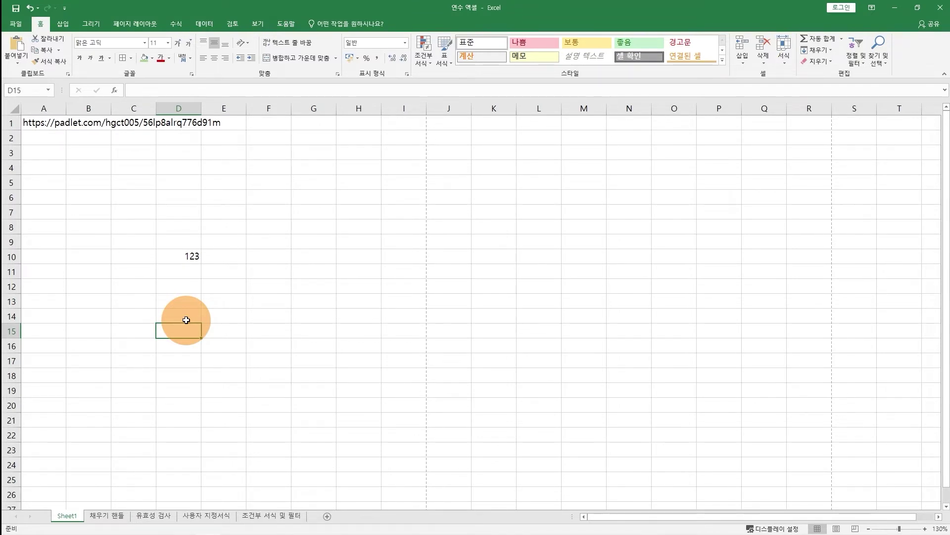
click(244, 219)
click(373, 179)
click(590, 260)
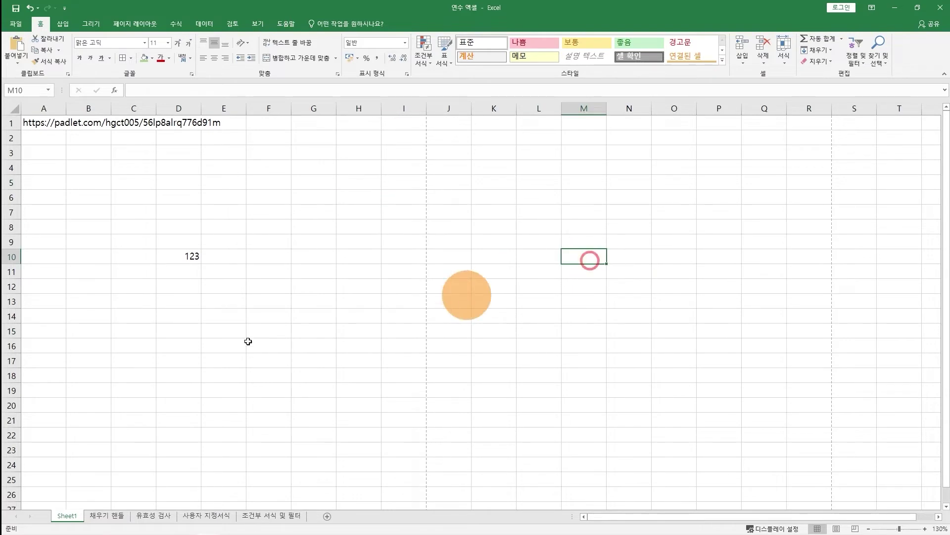
click(215, 346)
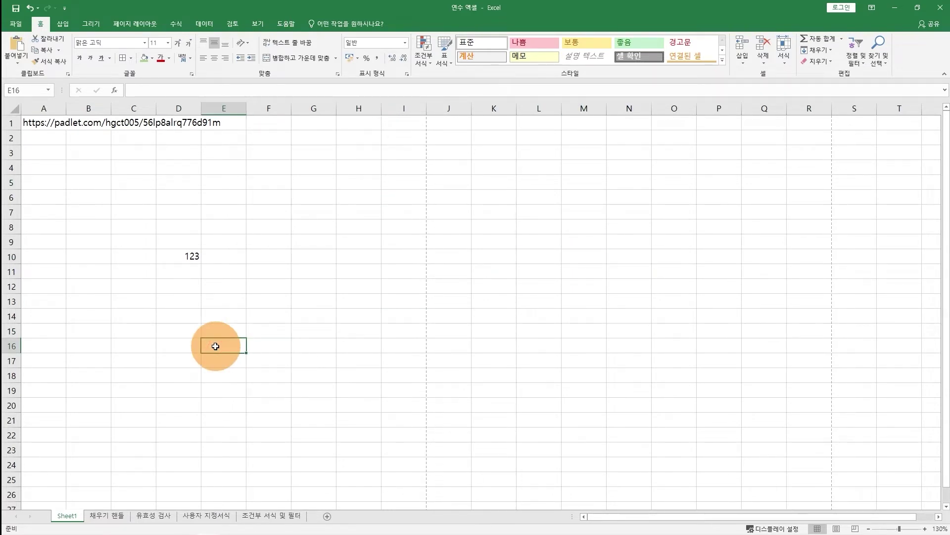
click(261, 239)
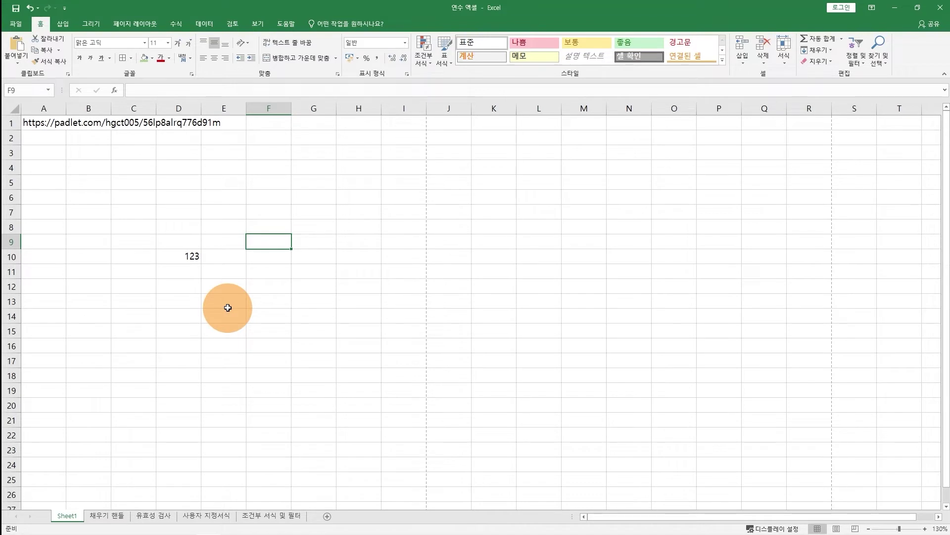
click(286, 272)
drag(424, 191, 424, 187)
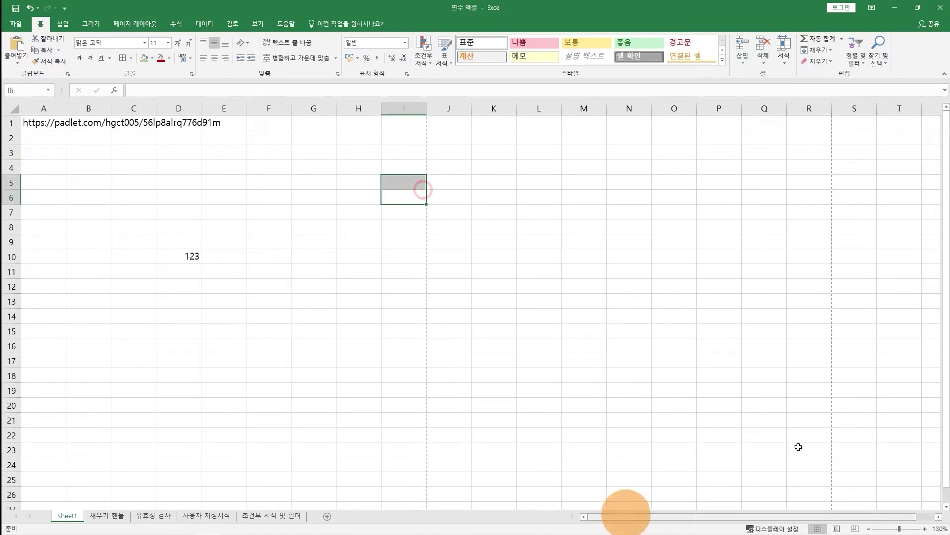
click(198, 251)
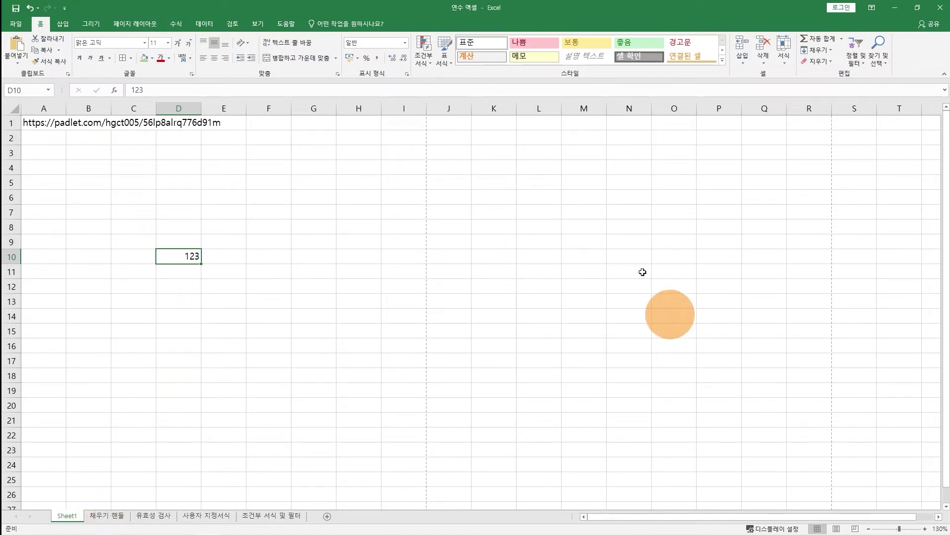
- Look through the 채우기 핸들, 유효성 검사 and 사용자 지정서식 sheets, and return to the link in cell A1 of Sheet1
click(99, 518)
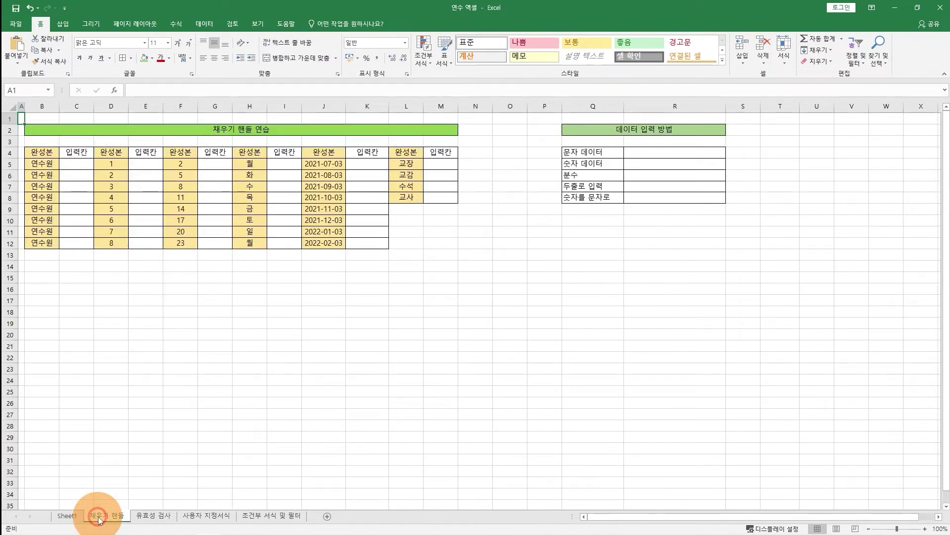
click(153, 515)
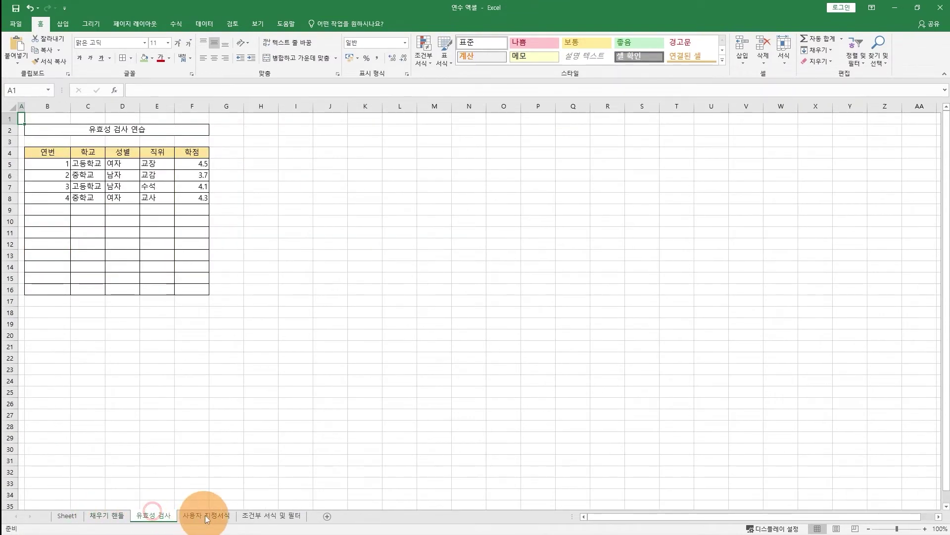
click(205, 516)
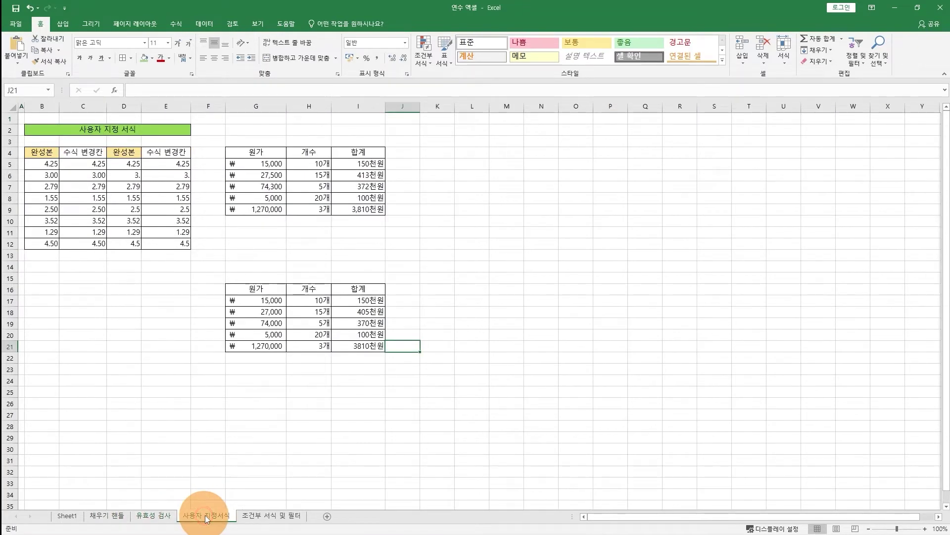
click(71, 514)
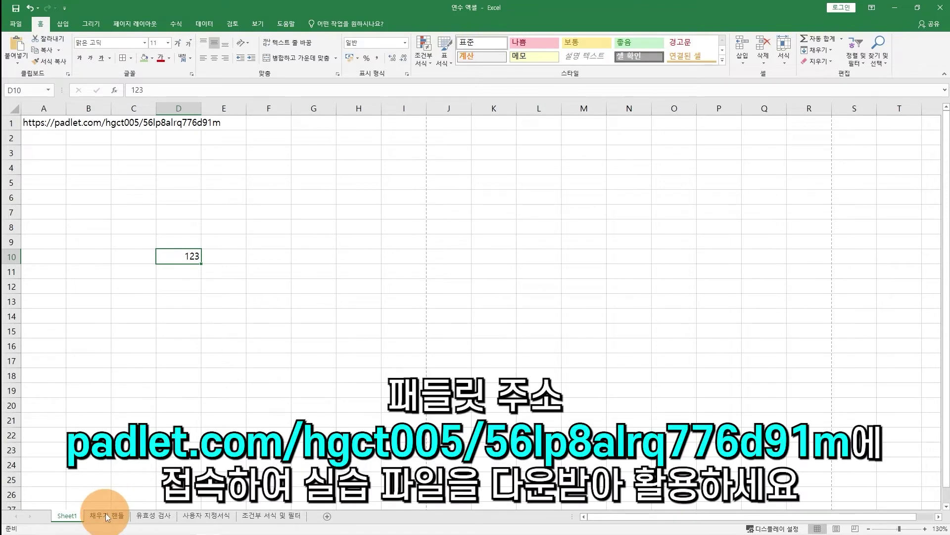
click(44, 122)
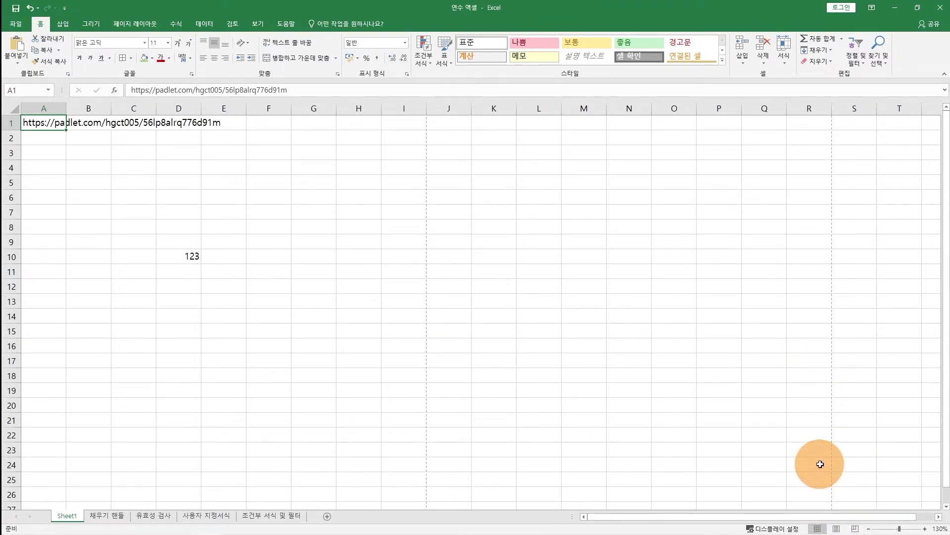
- View Sheet1 in page layout, remove its horizontal page break by moving it to the print area's lower edge, and restore the normal view
click(836, 529)
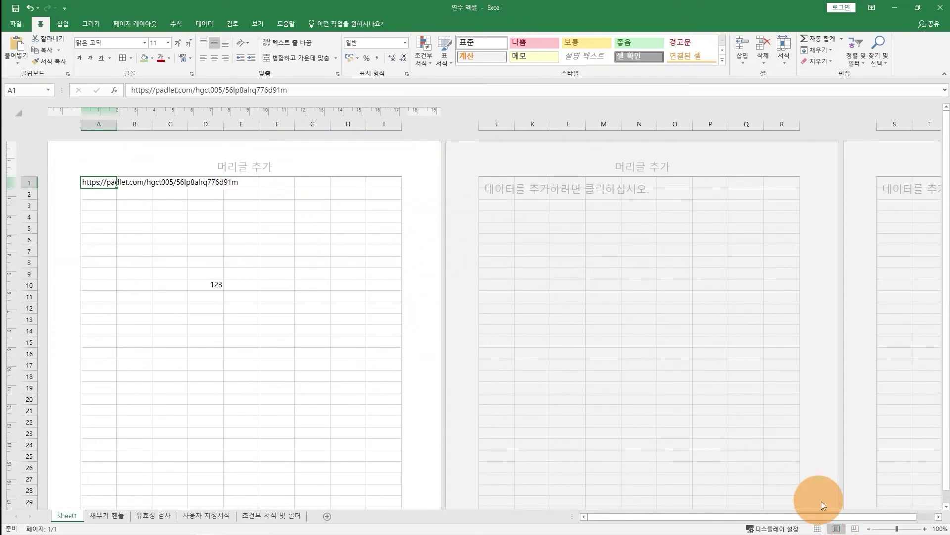
click(857, 528)
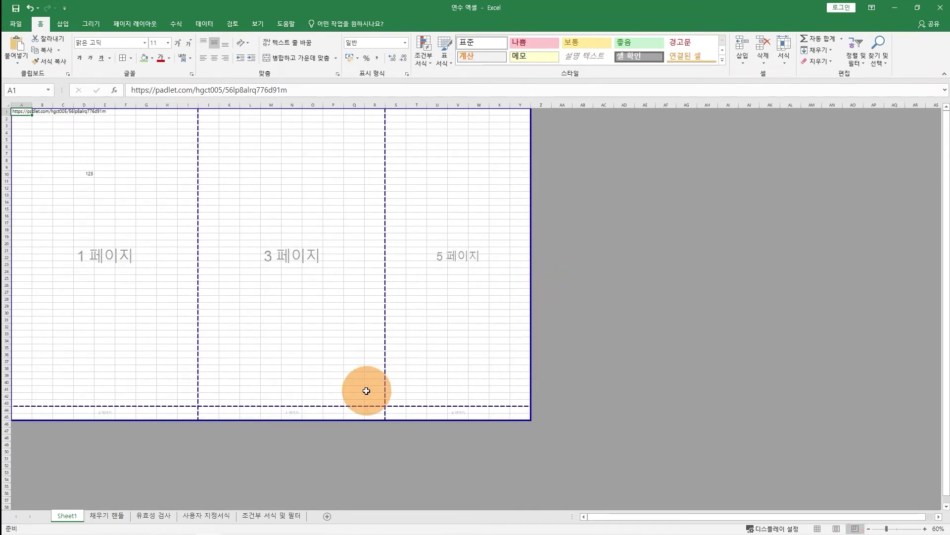
drag(348, 406, 347, 420)
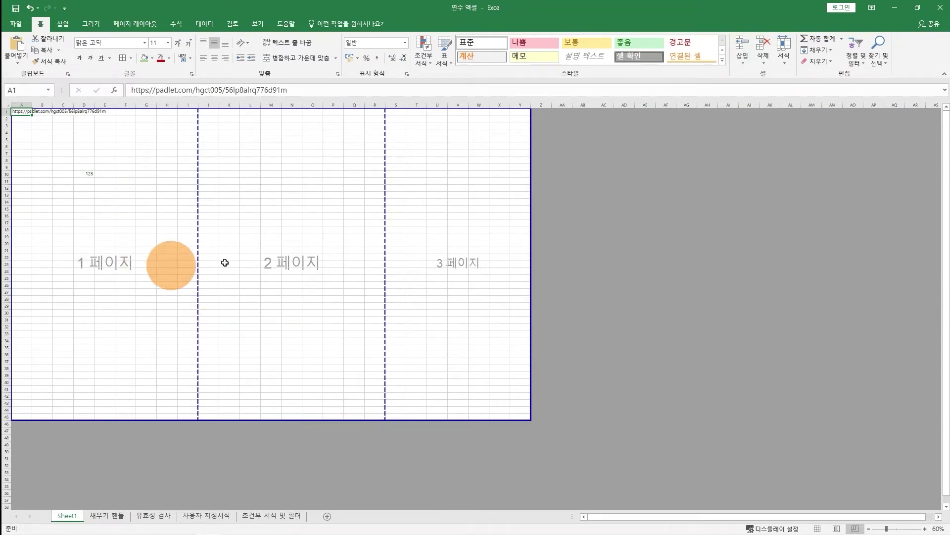
click(817, 528)
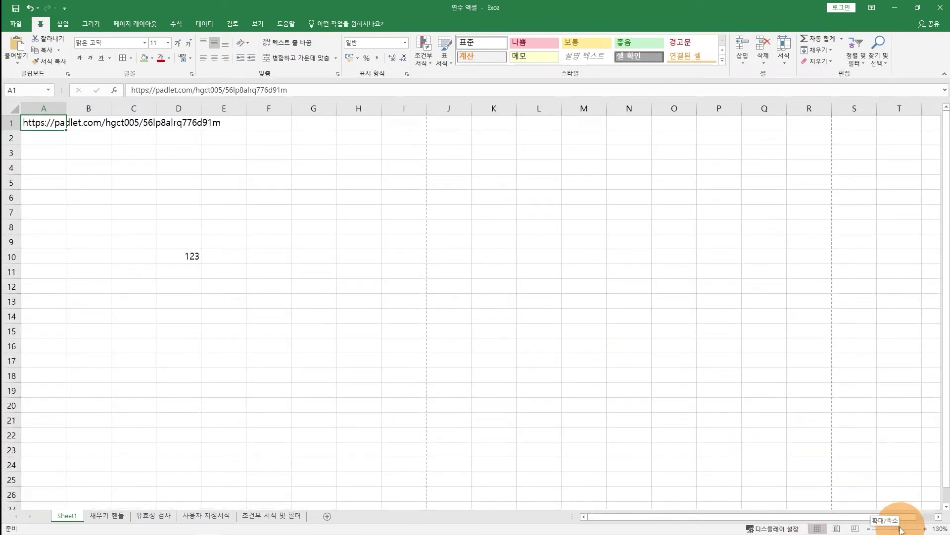
- Zoom the worksheet in to 292%, out to 66% and back in to 220%
drag(901, 530, 912, 529)
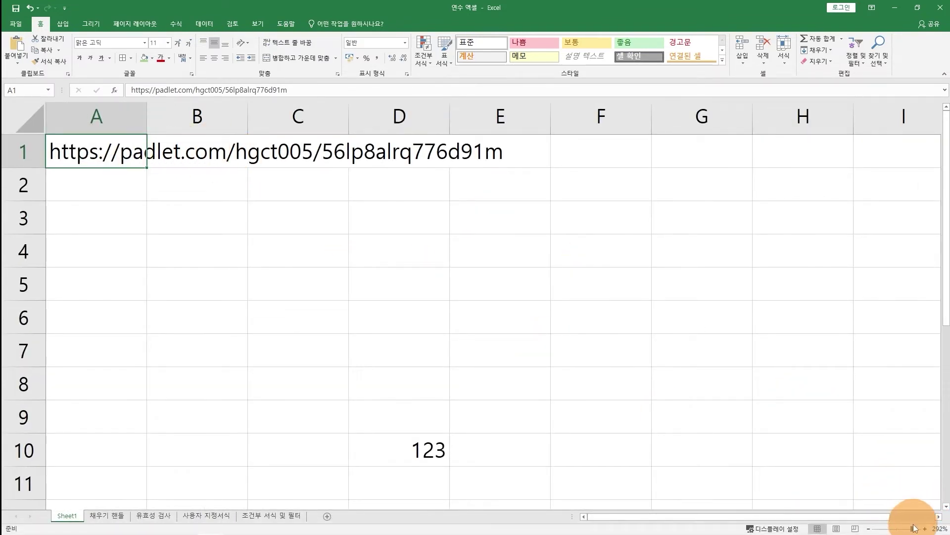
drag(913, 530, 890, 529)
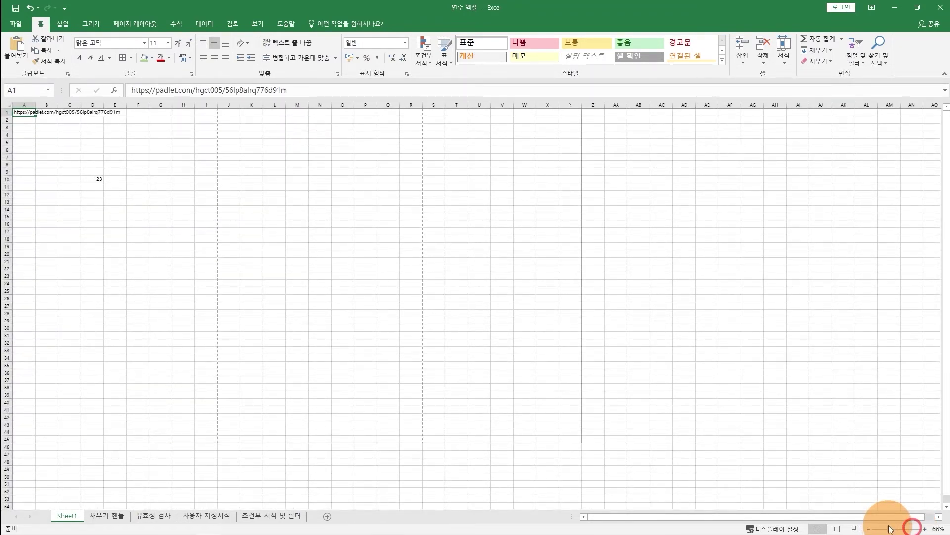
drag(890, 529, 902, 529)
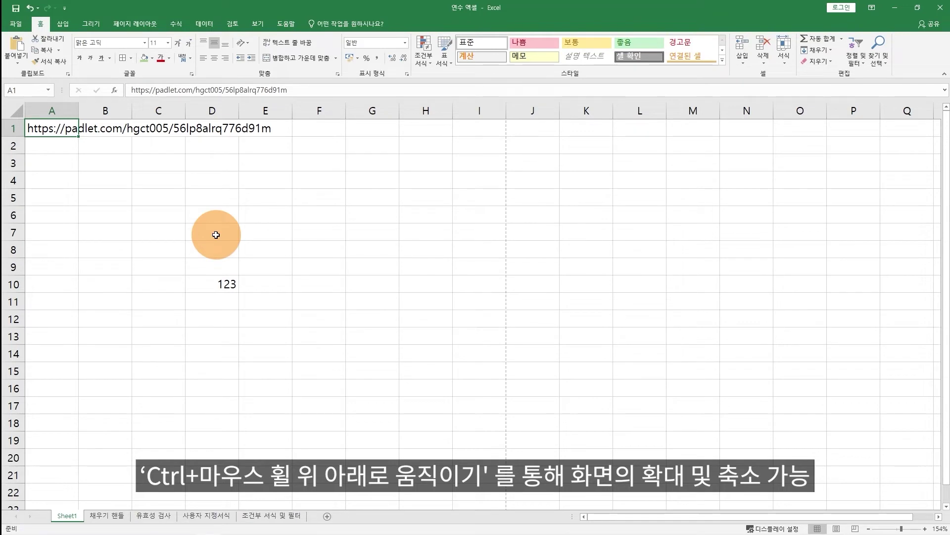
ctrl+scroll(216, 235, up, 5)
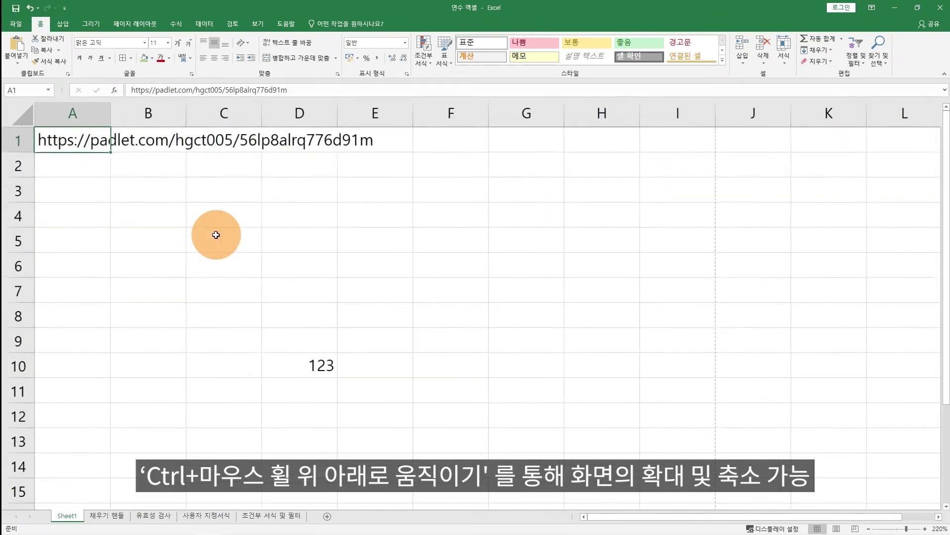
- Zoom the worksheet out to 145% and back in to 220%
ctrl+scroll(216, 235, down, 6)
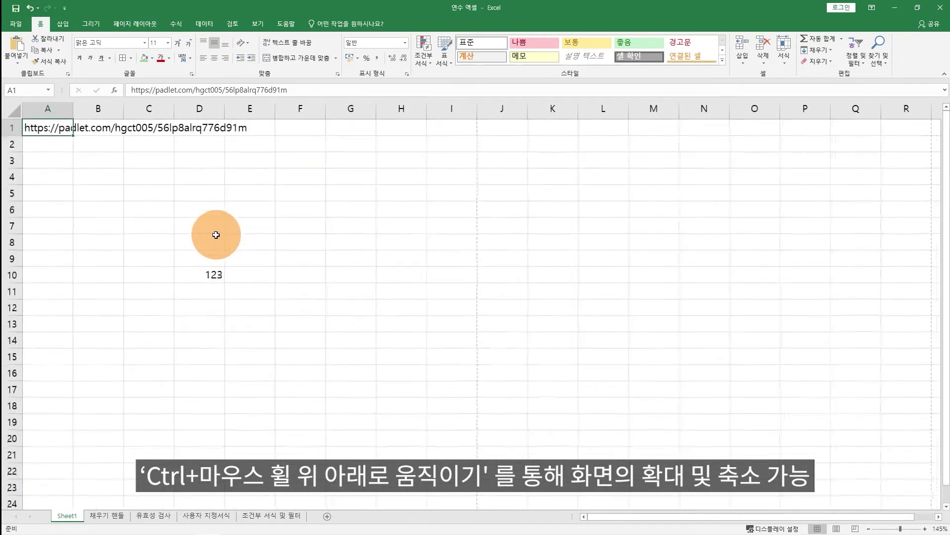
ctrl+scroll(216, 235, up, 4)
ctrl+scroll(216, 235, up, 1)
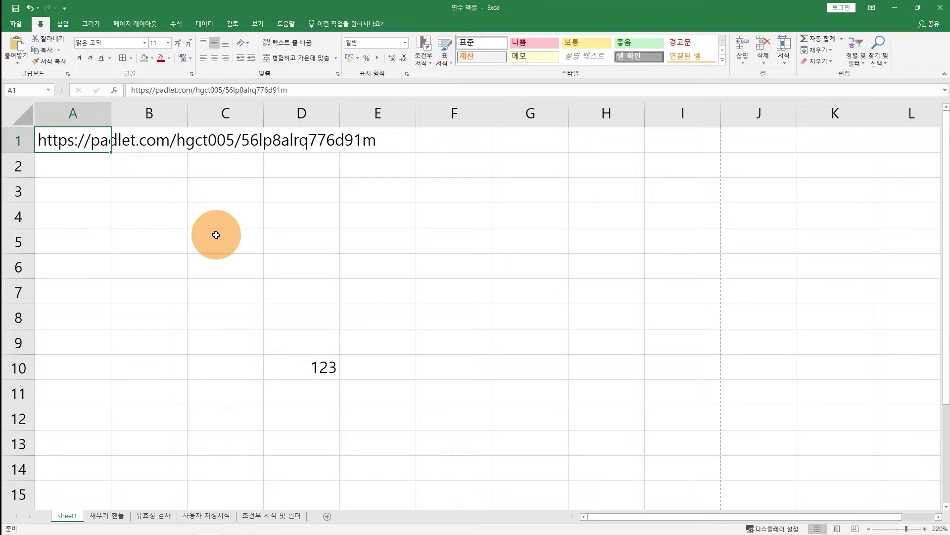
- On the 채우기 핸들 sheet, enter 가나다 as text data in R4 and 123 as number data in R5
key(ctrl+Page_Down)
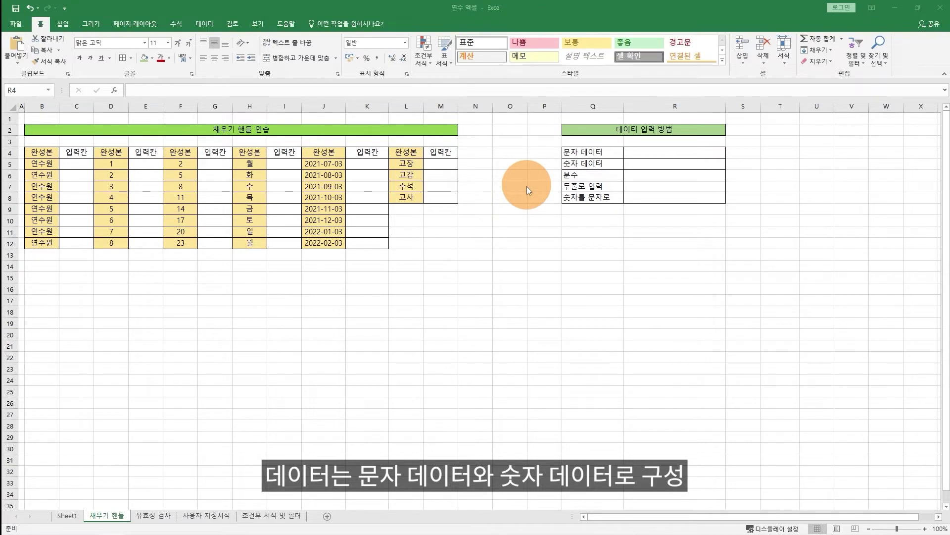
click(661, 152)
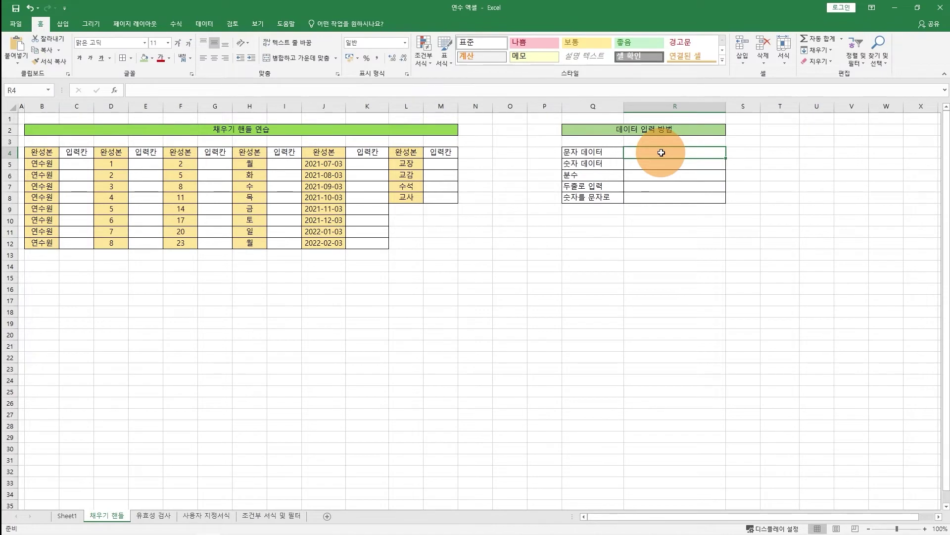
text(가나다)
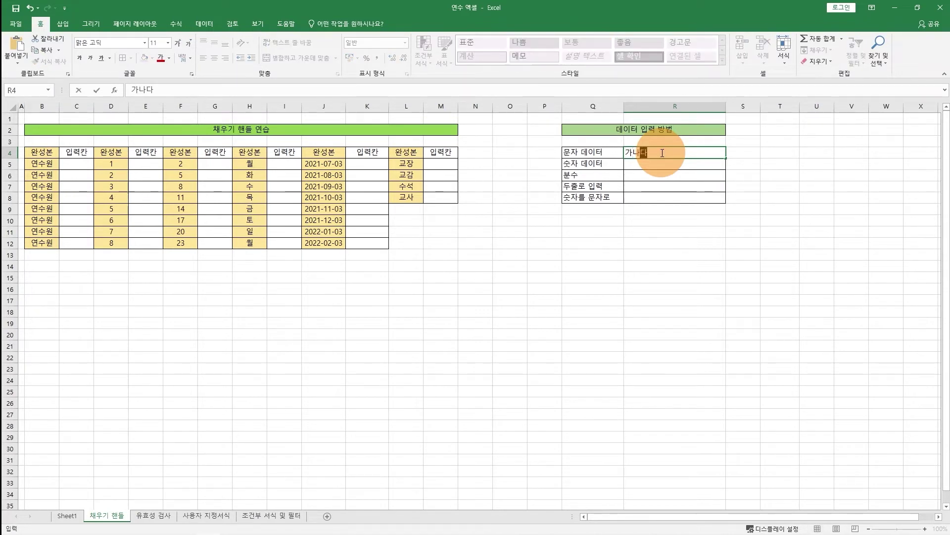
key(Return)
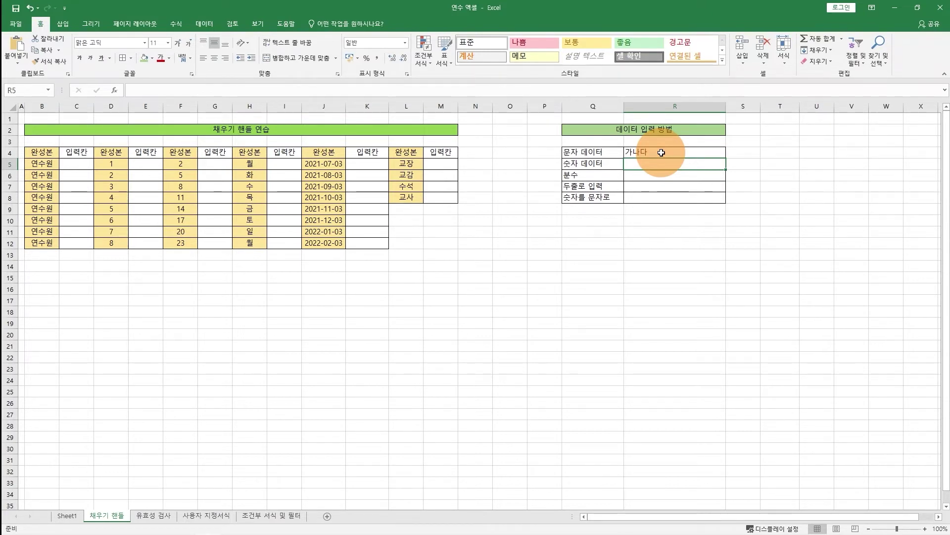
text(123)
key(Return)
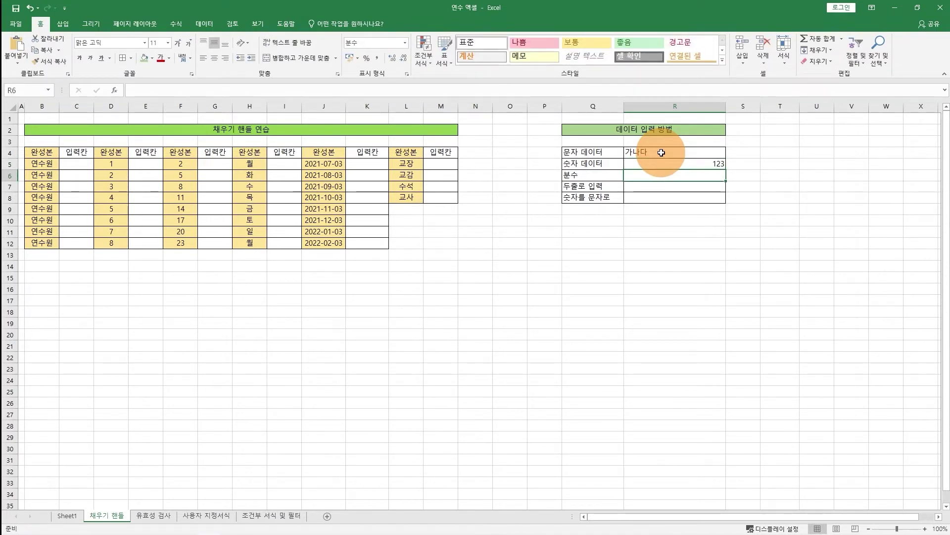
- Try the horizontal alignments on cells R4:R5 and leave both entries centred
drag(661, 153, 662, 164)
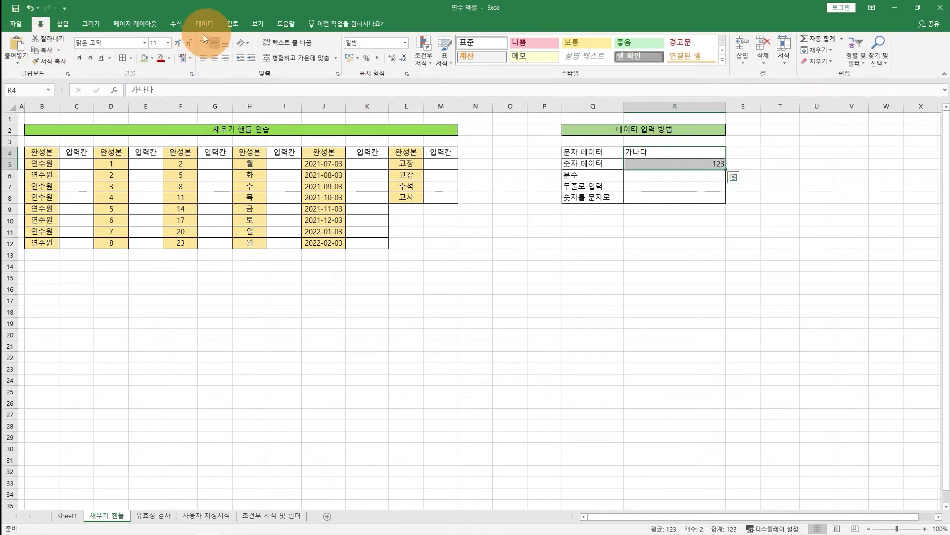
click(214, 62)
click(223, 60)
click(207, 62)
click(215, 60)
- Enter 3/4 without a leading zero in the empty cell T6 beside the data entry table
click(692, 178)
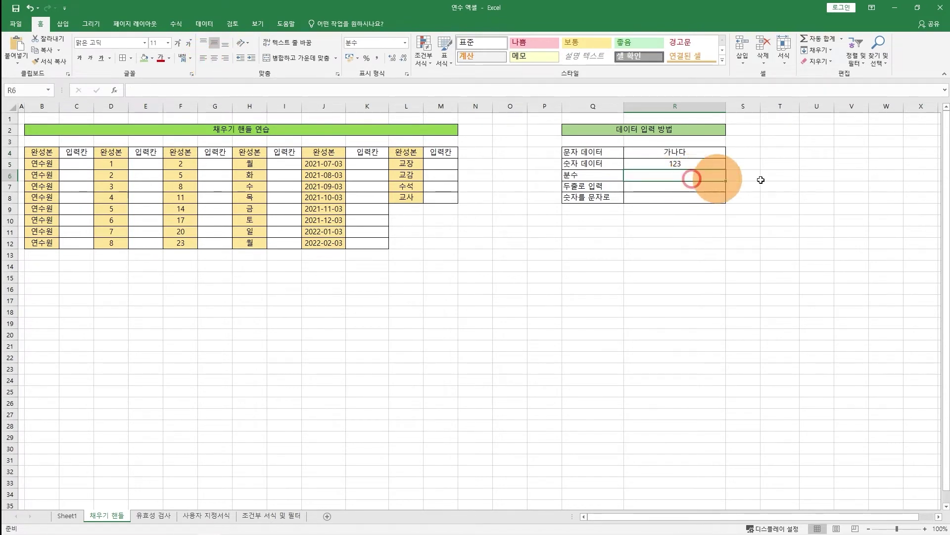
click(798, 176)
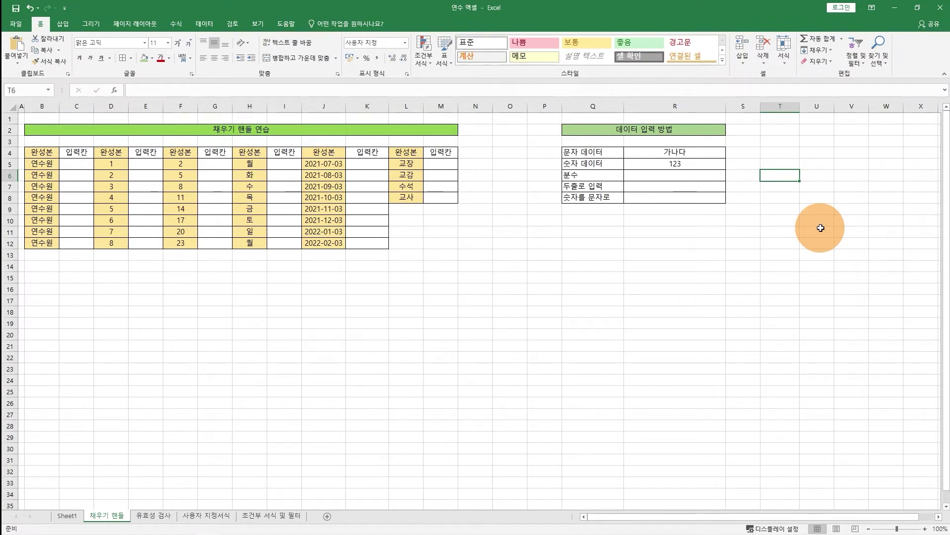
text(3/4)
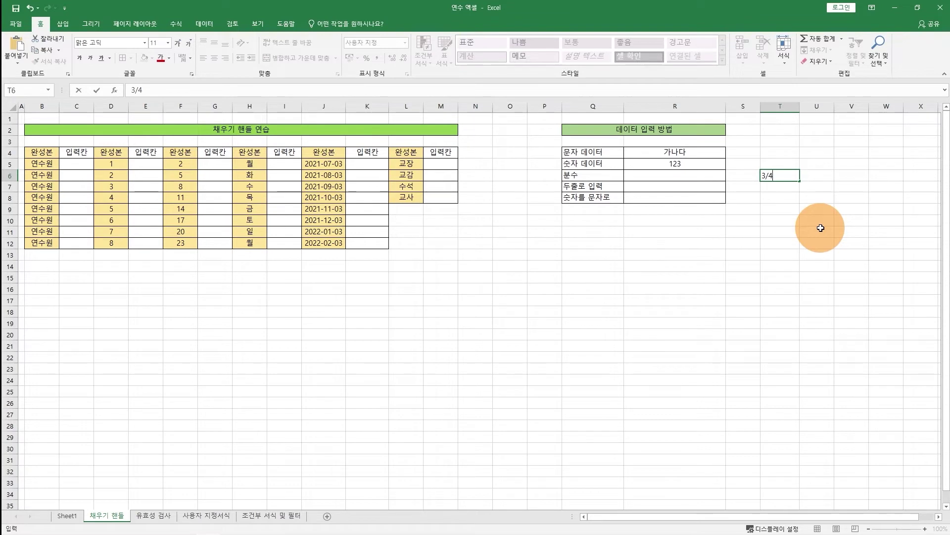
key(Return)
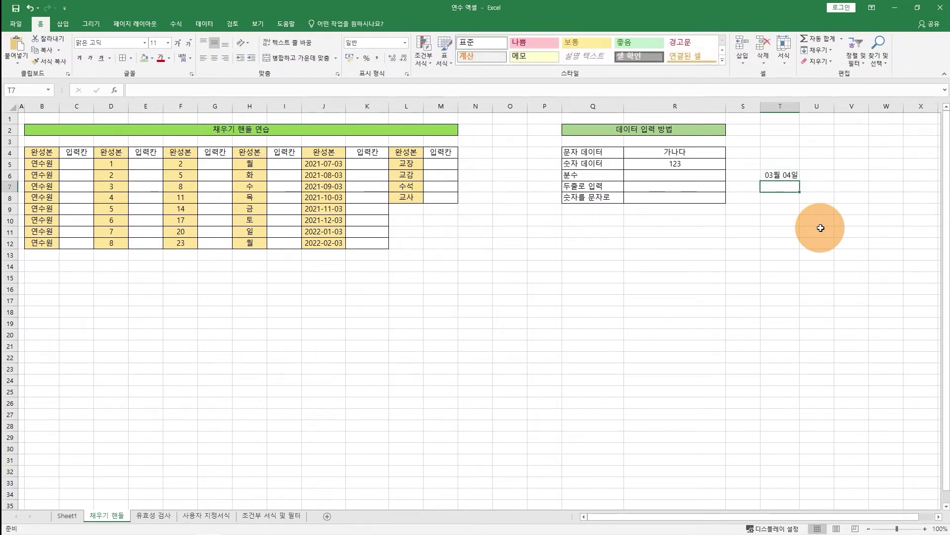
- Enter the fraction as 0 3/4 in cell R6 of the 분수 row
key(Up)
key(Left)
key(Left)
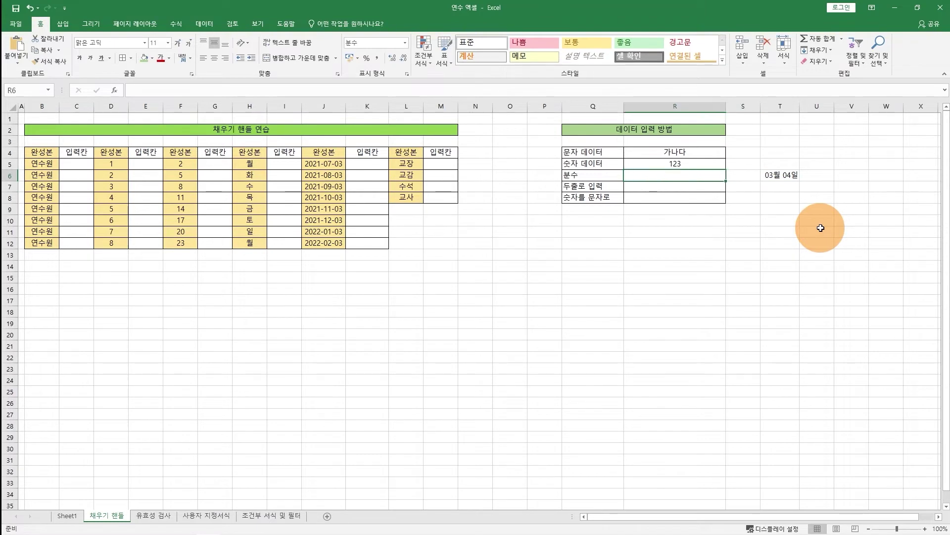
text(0)
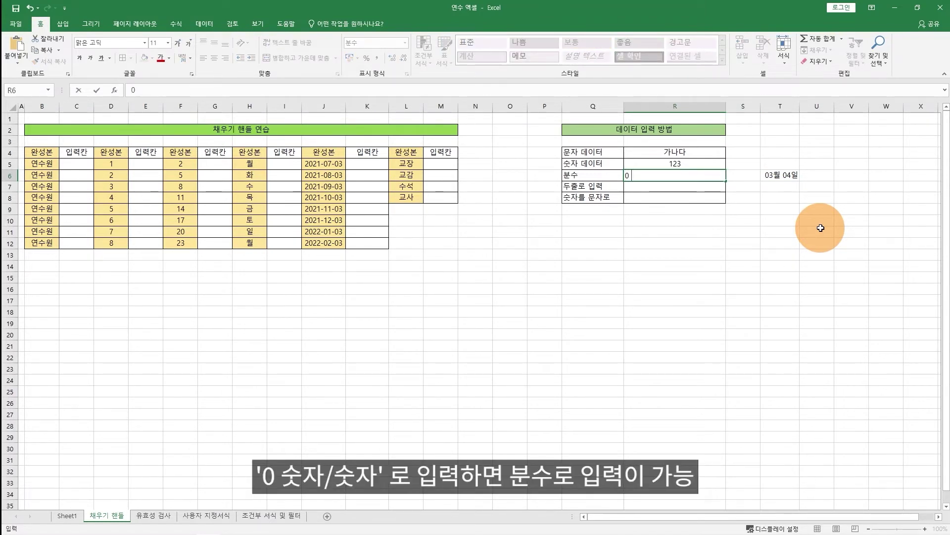
text( 3/4)
key(Return)
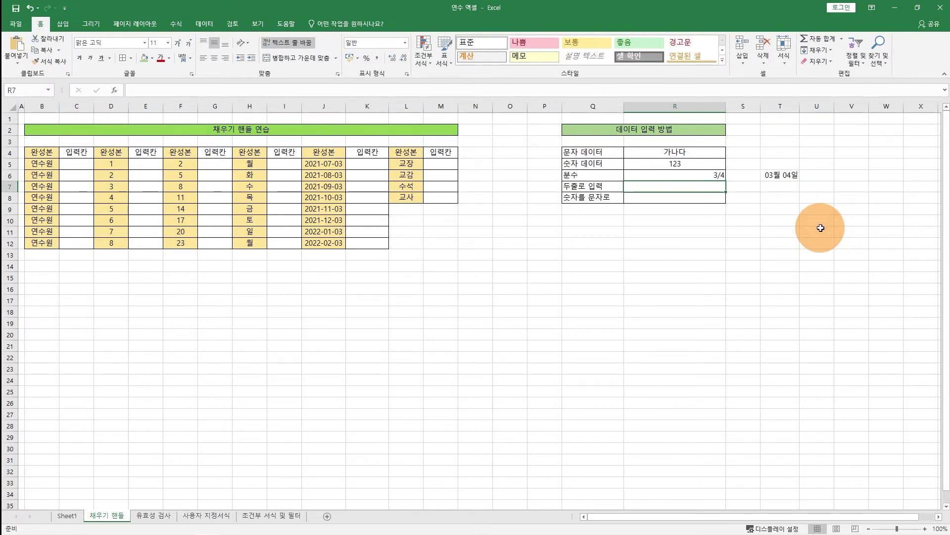
- Enter 가, 나 and 다 on separate lines within cell R7 and auto-fit the height of row 7
text(가)
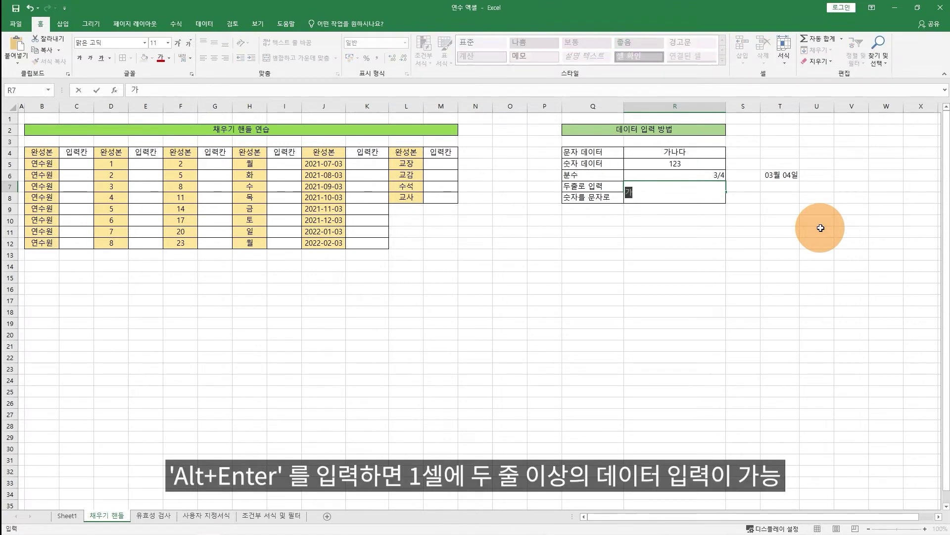
key(alt+Return)
text(나)
key(alt+Return)
key(Return)
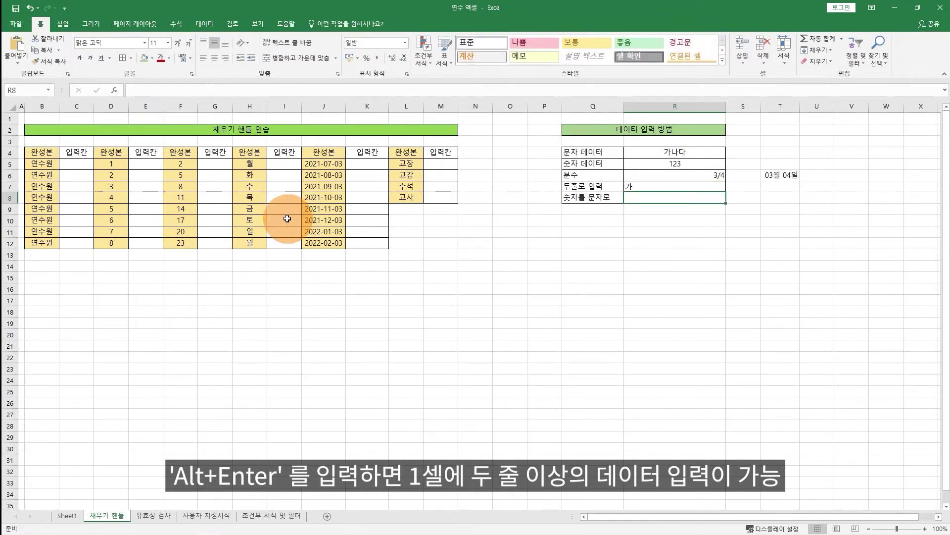
double_click(12, 192)
click(659, 206)
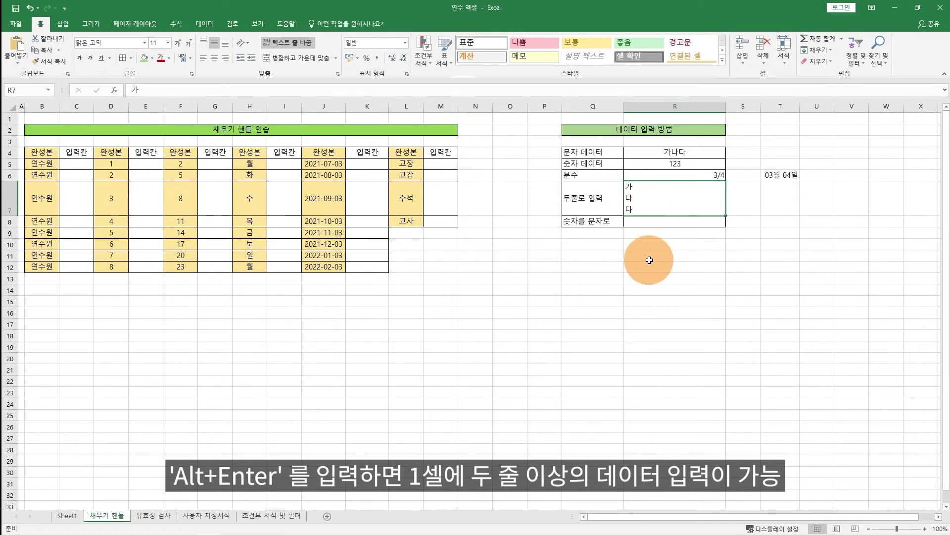
- Try to enter (1) without a prefix in cell R8 of the 숫자를 문자로 row
click(665, 221)
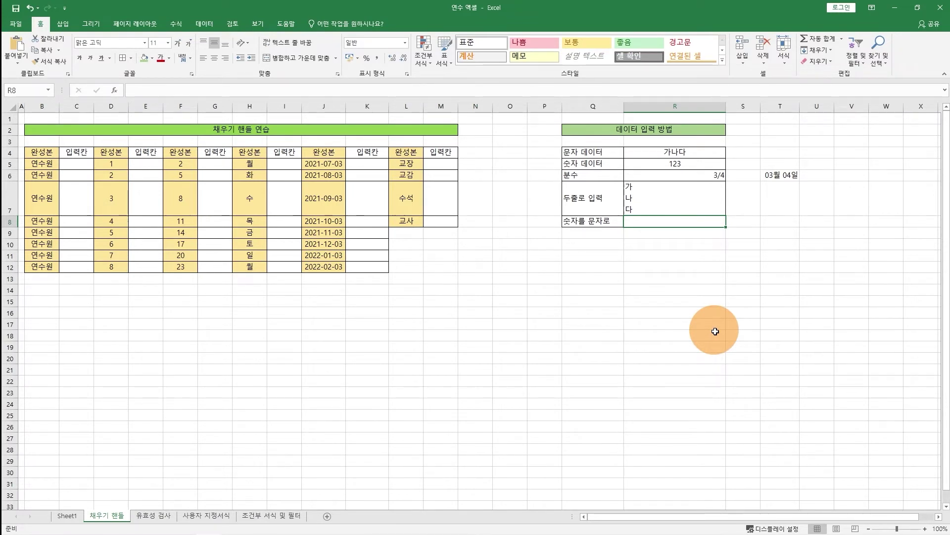
text((1))
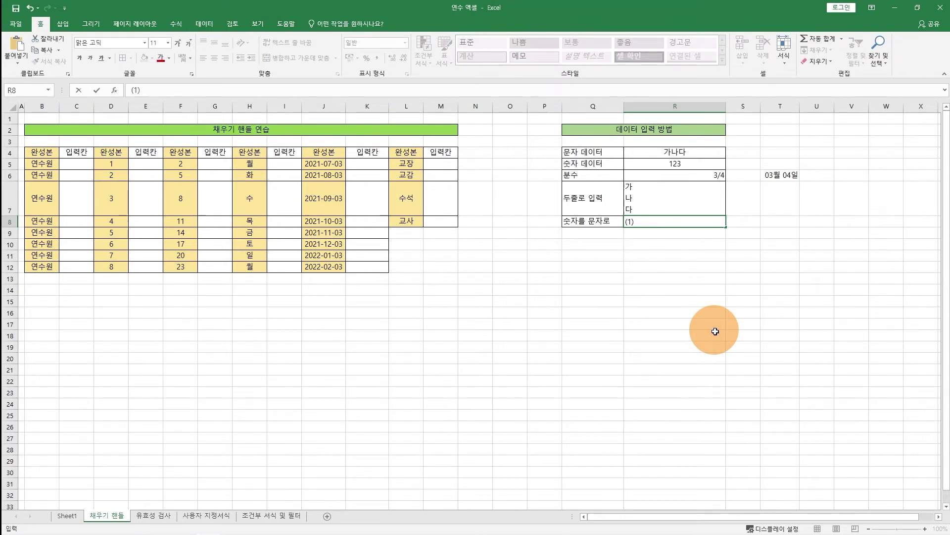
key(Return)
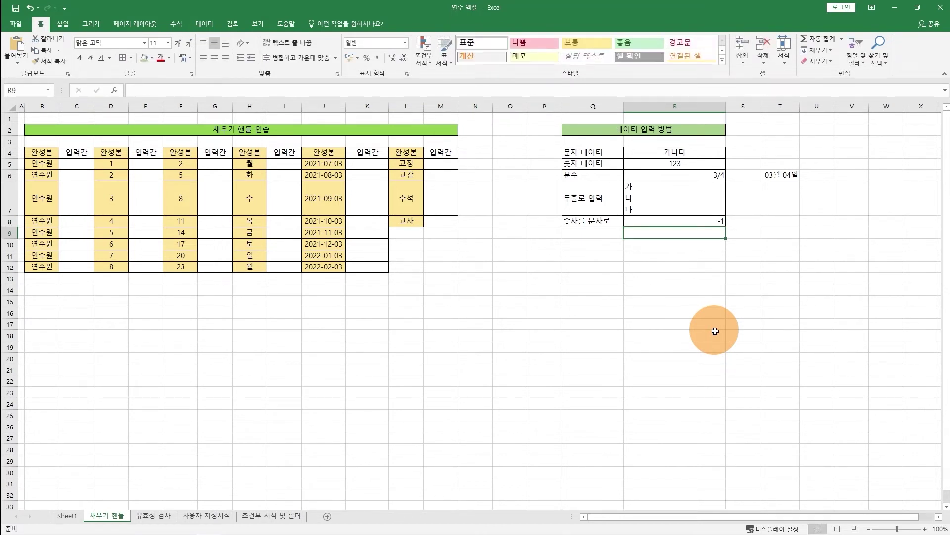
- Replace the entry in R8 with '(1), using a leading apostrophe to store it as text
key(Up)
double_click(722, 222)
key(BackSpace)
key(BackSpace)
text((1))
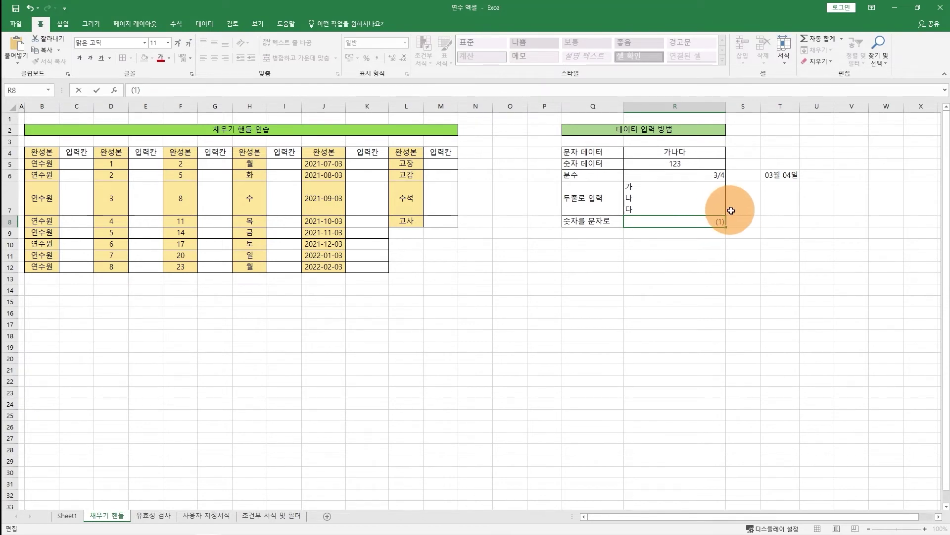
click(713, 222)
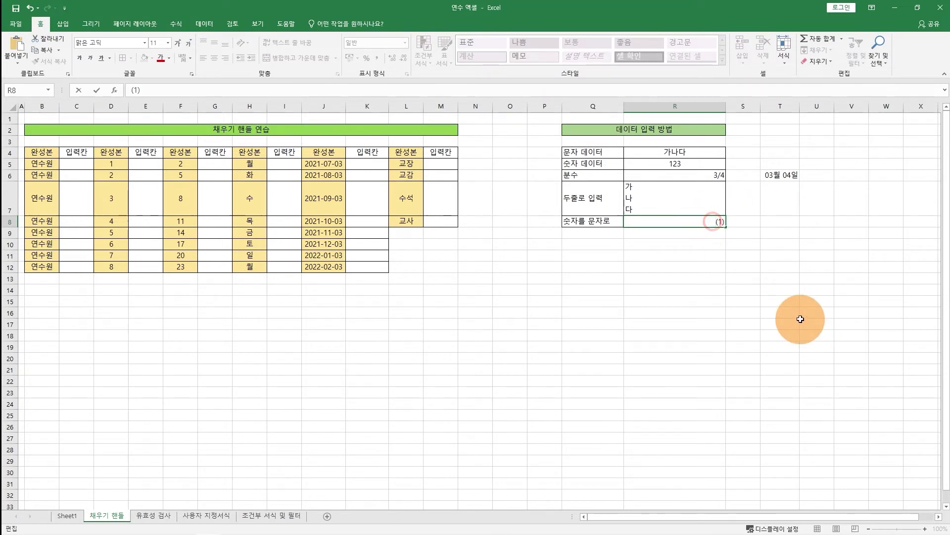
text(')
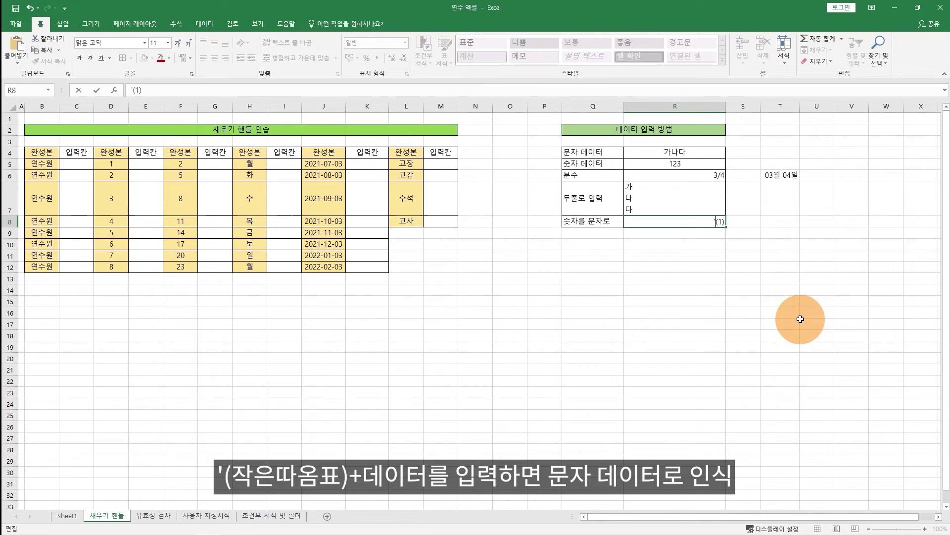
key(Return)
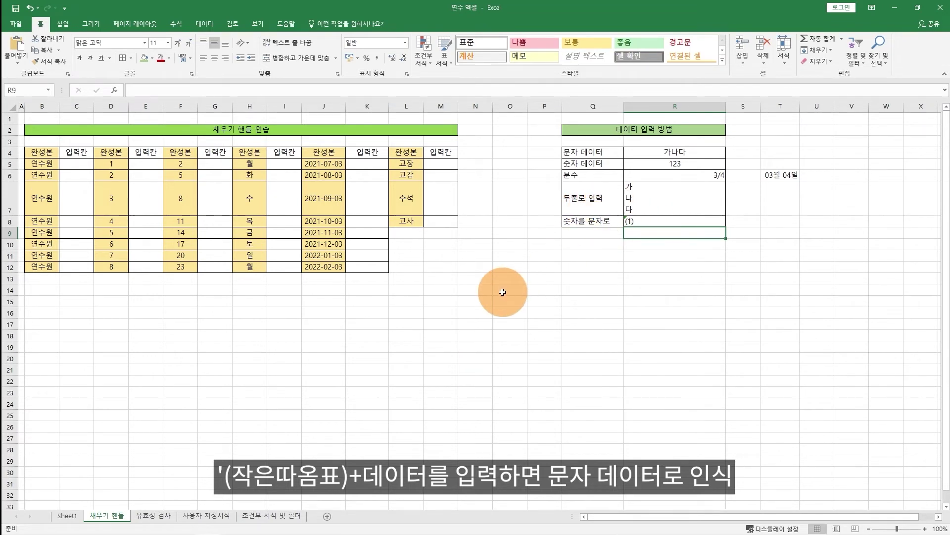
- Reduce the height of row 7 to a single line, matching the neighbouring rows
drag(12, 216, 13, 190)
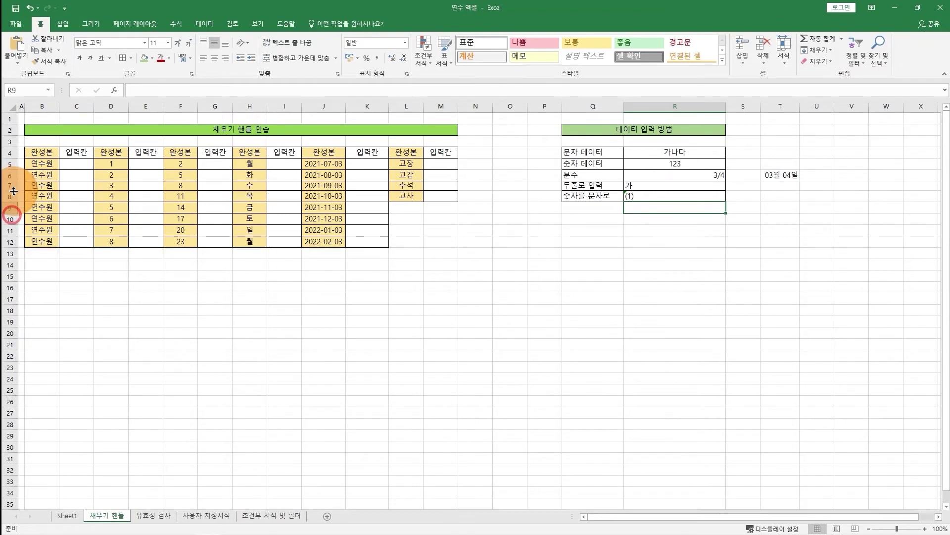
click(10, 187)
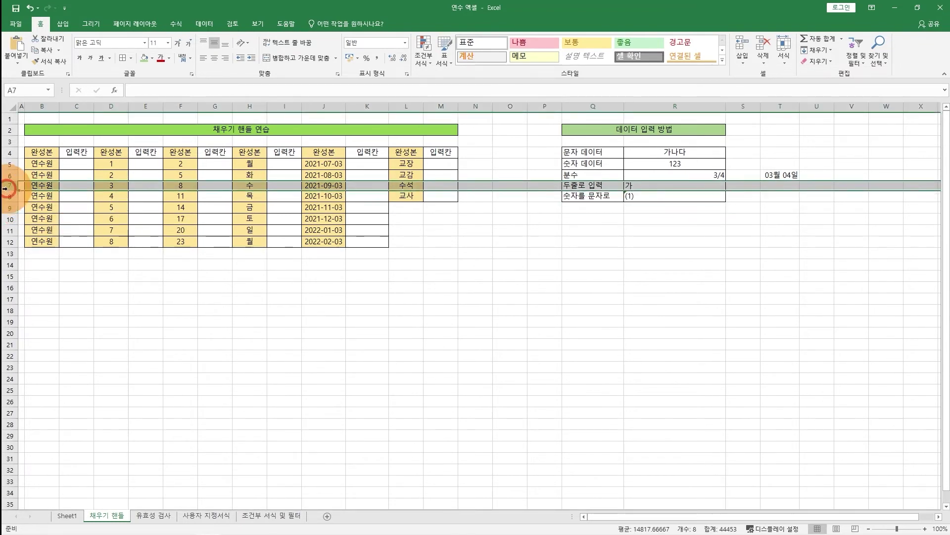
drag(9, 190, 10, 191)
- Enter 연수원 in C5 and copy it down through C12 with the fill handle
click(76, 164)
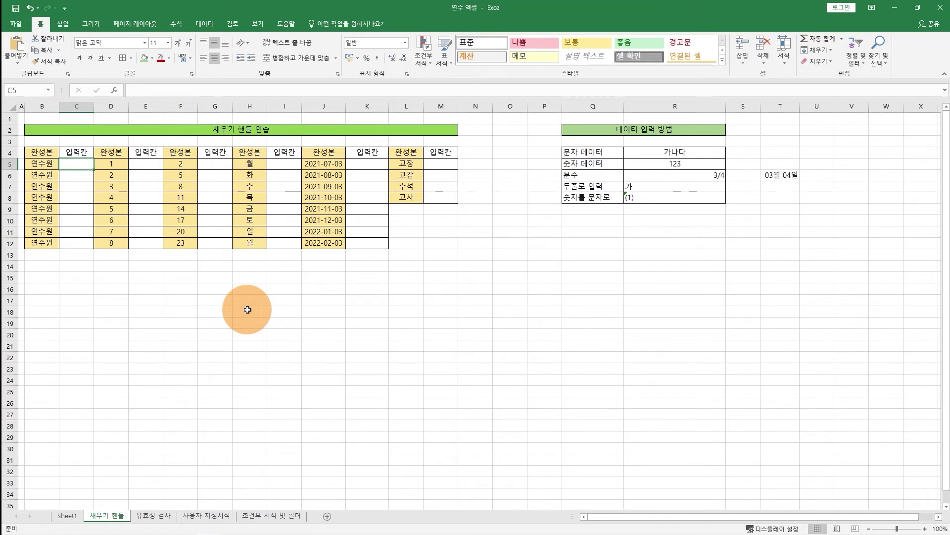
text(ㅇ)
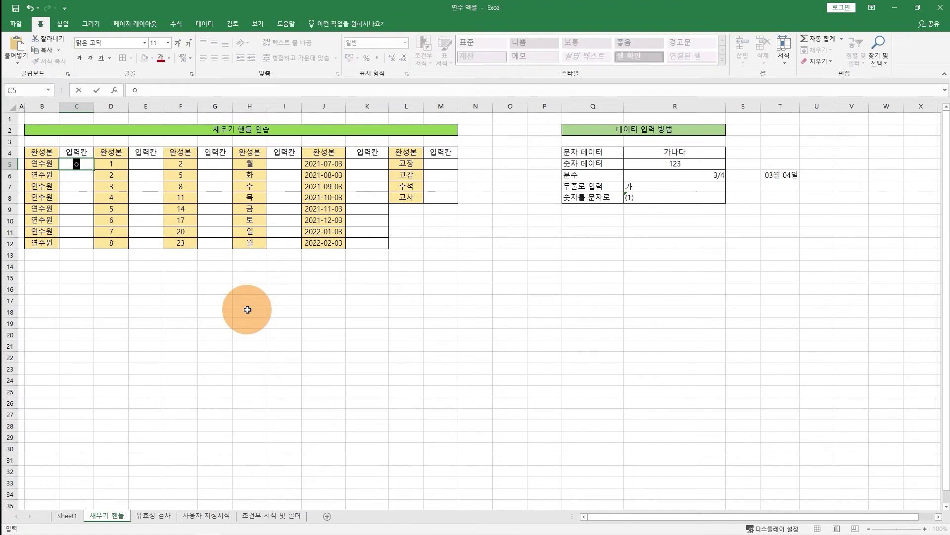
text(수원)
key(BackSpace)
key(BackSpace)
text(ㅅㅜ원)
key(Return)
click(85, 162)
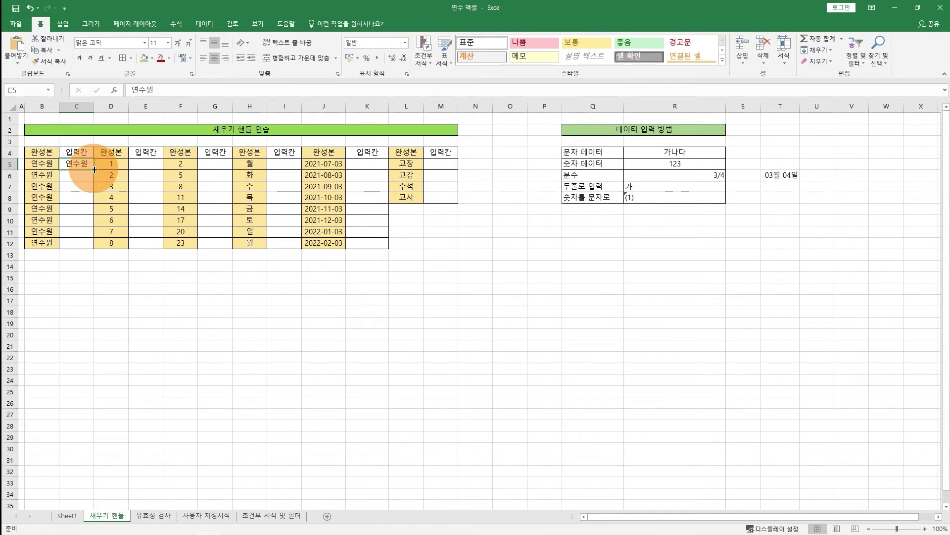
drag(94, 169, 94, 249)
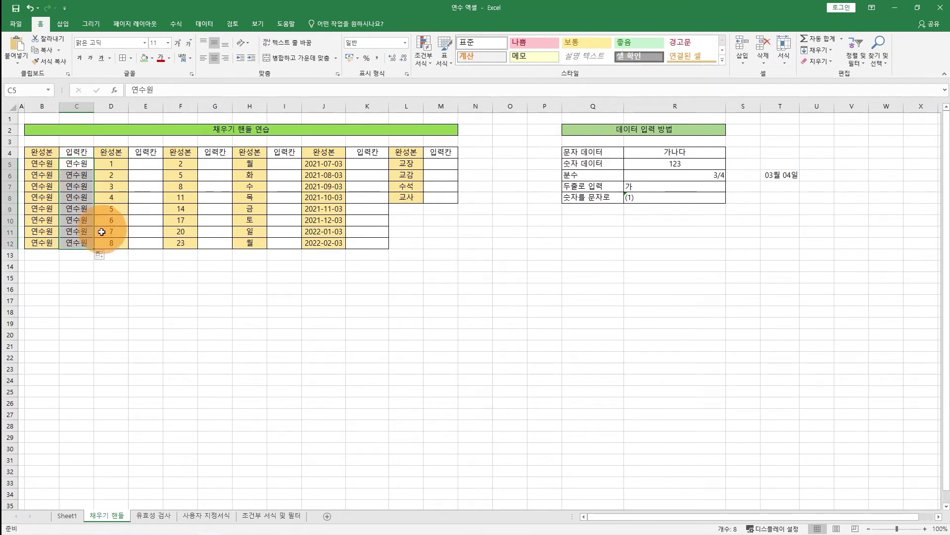
- Try filling E5:E12 from a single 1 entered in E5, and undo the fill and the entry
click(145, 162)
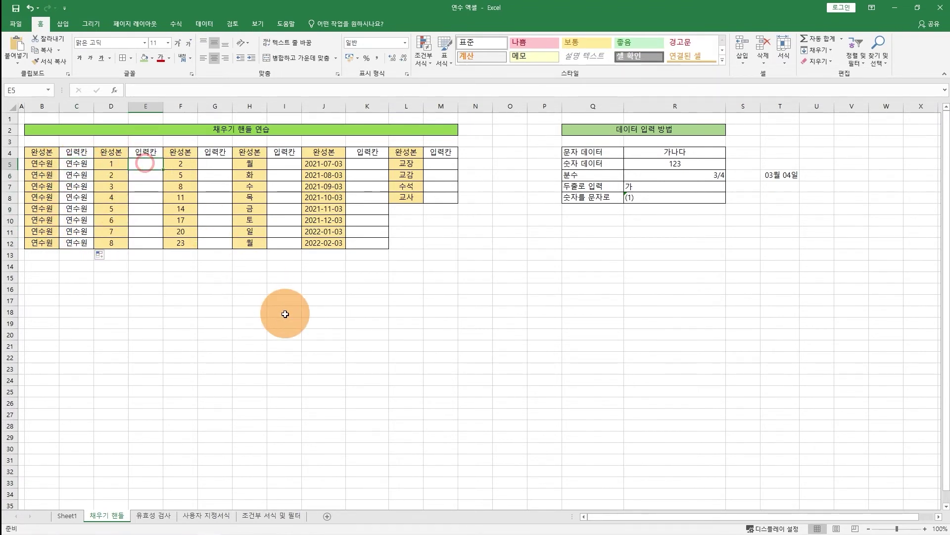
text(1)
key(ctrl+Return)
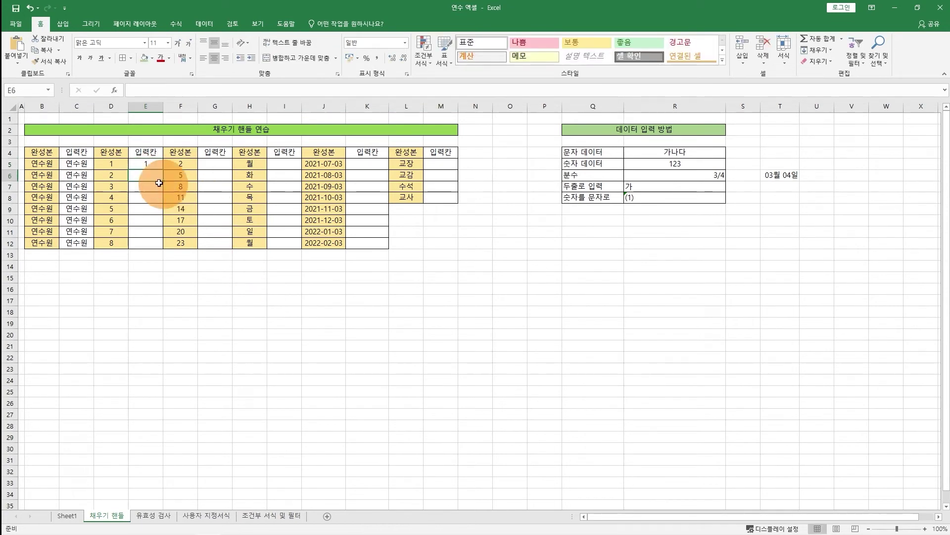
drag(164, 168, 164, 248)
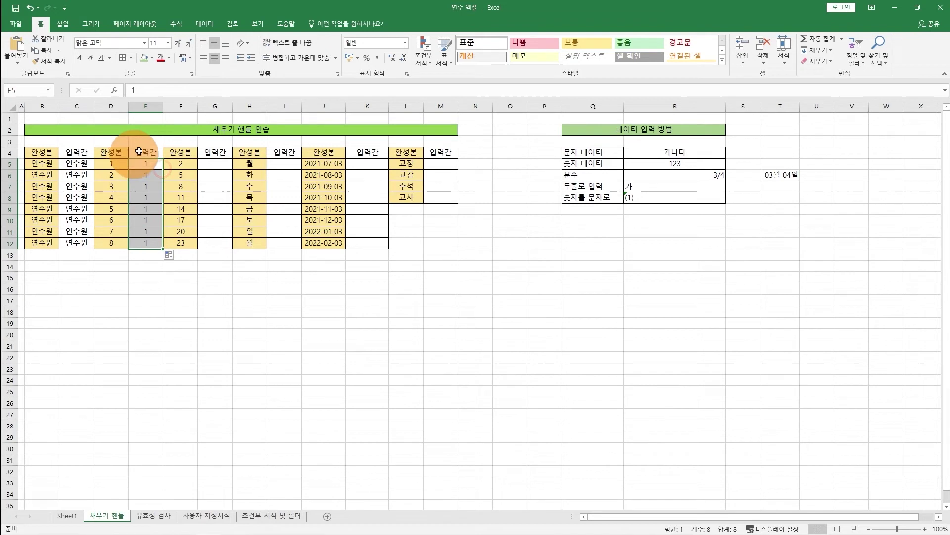
key(ctrl+z)
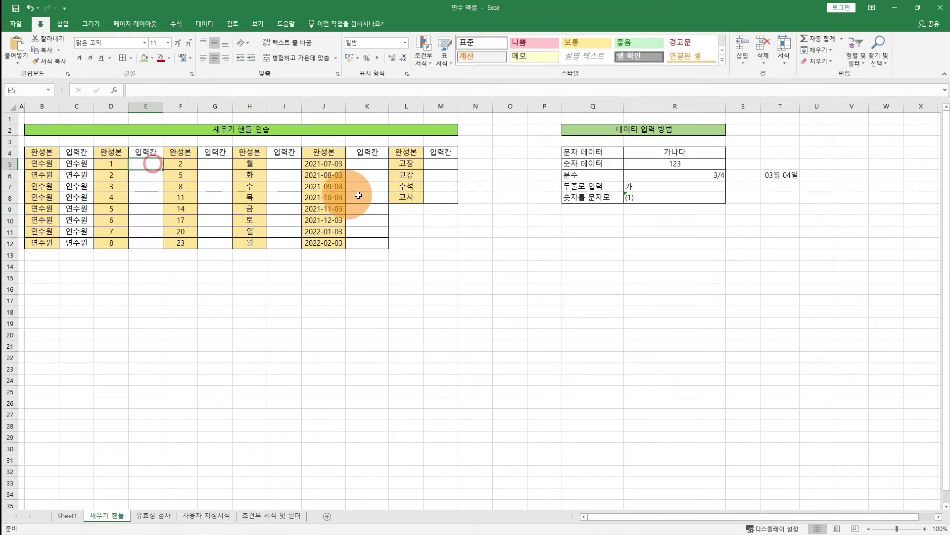
- Enter 1 in E5 and fill it down through E12 as a series increasing by 1
text(1)
click(154, 166)
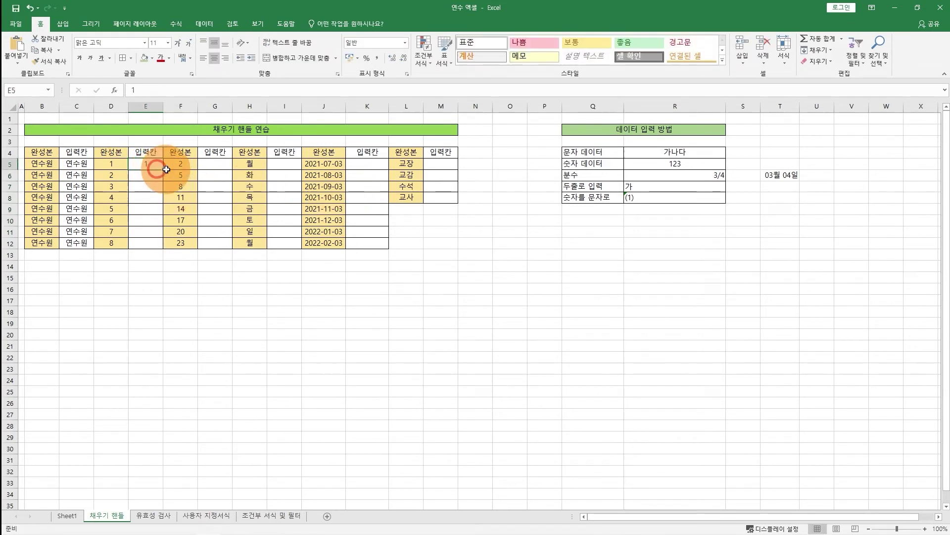
drag(164, 169, 161, 253)
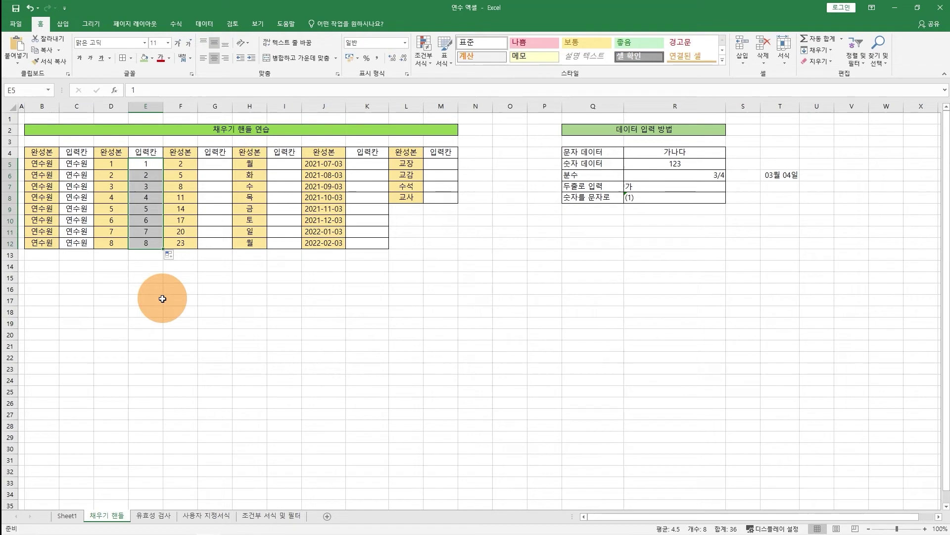
- Try the copy-cells fill option on E5:E12 and return it to the series fill
click(168, 254)
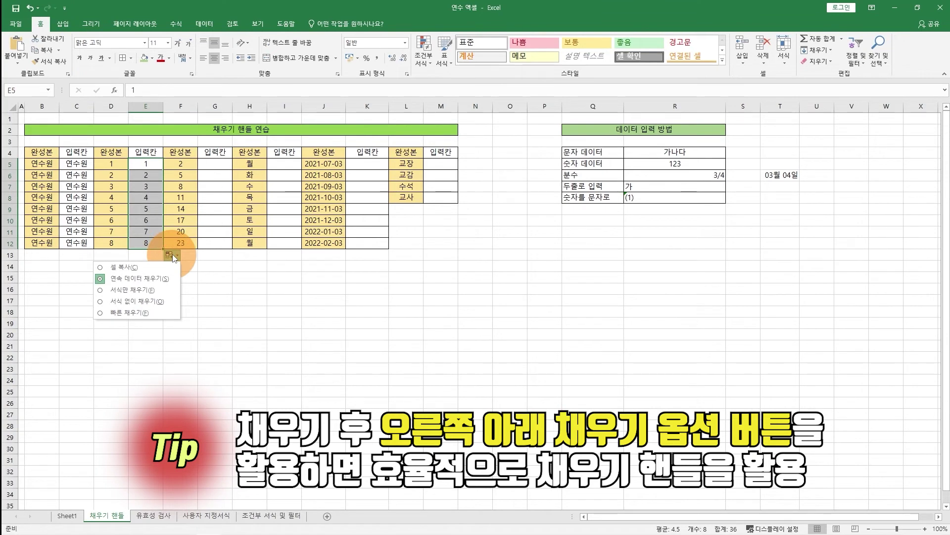
click(107, 267)
click(169, 257)
click(150, 278)
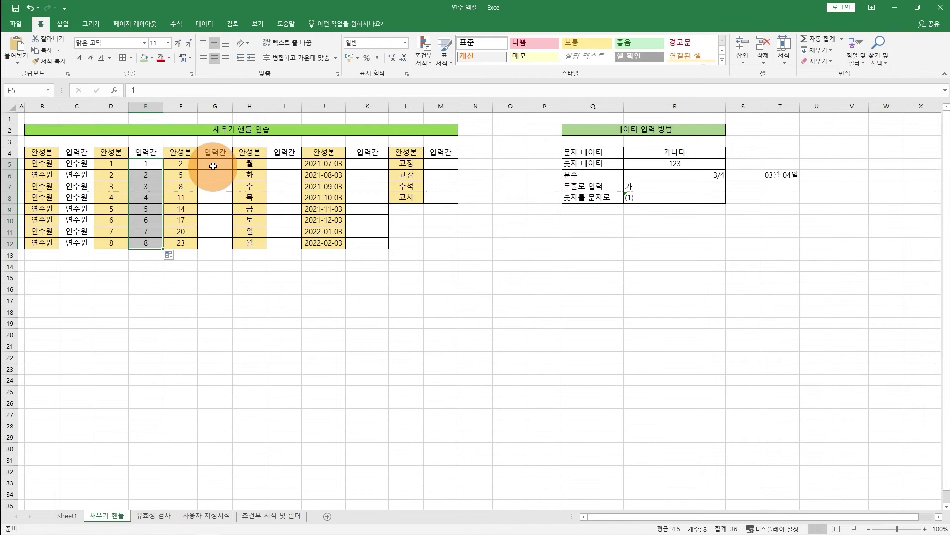
- Enter 2 in G5 and 5 in G6, and extend the pattern down through G12 with the fill handle
click(216, 176)
click(217, 164)
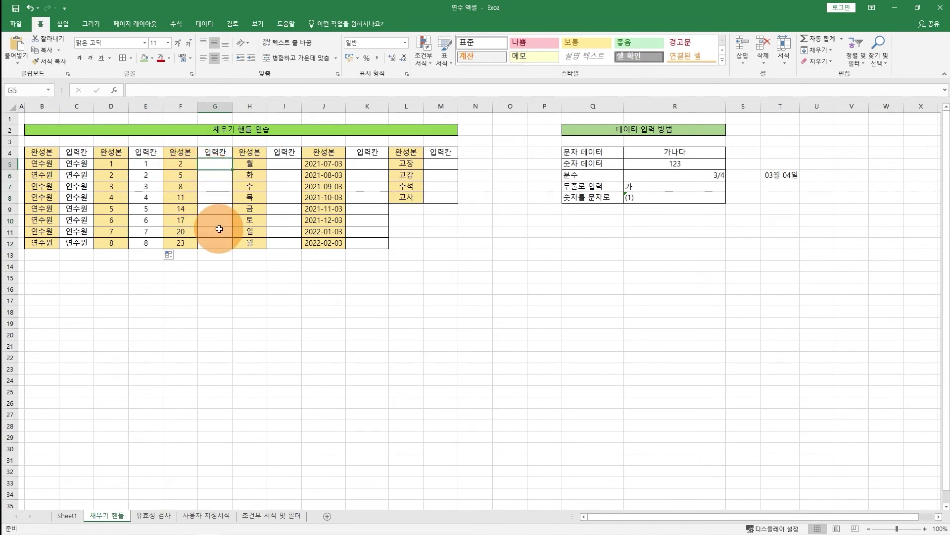
text(2)
key(Return)
text(5)
key(Return)
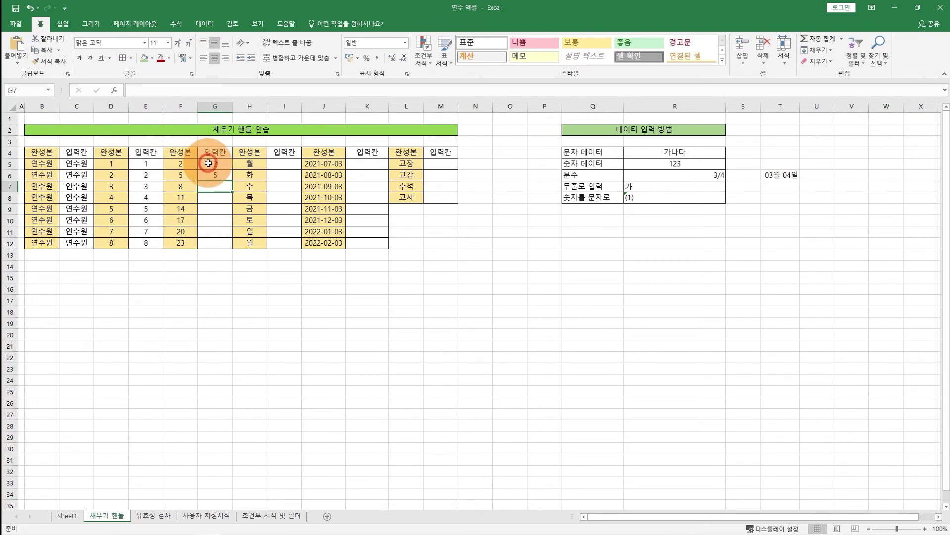
drag(209, 163, 215, 175)
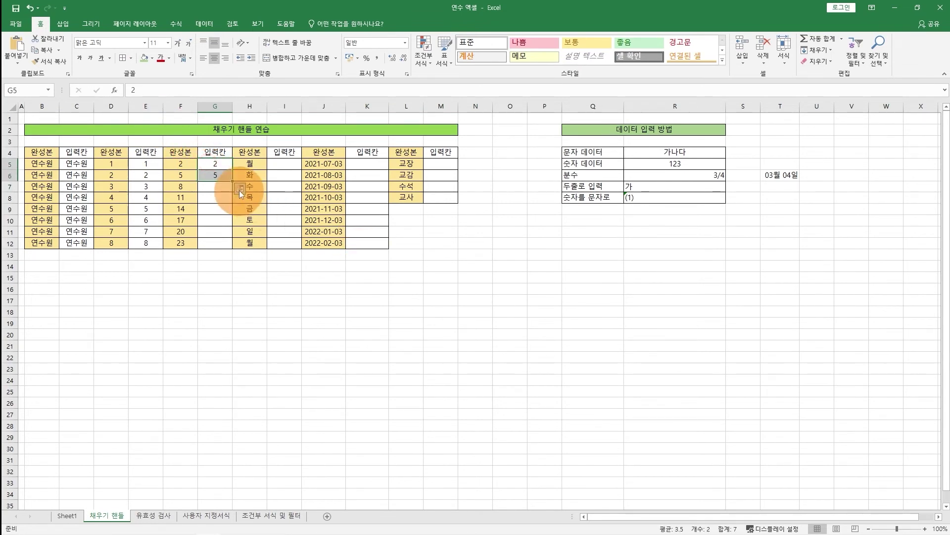
drag(232, 181, 232, 245)
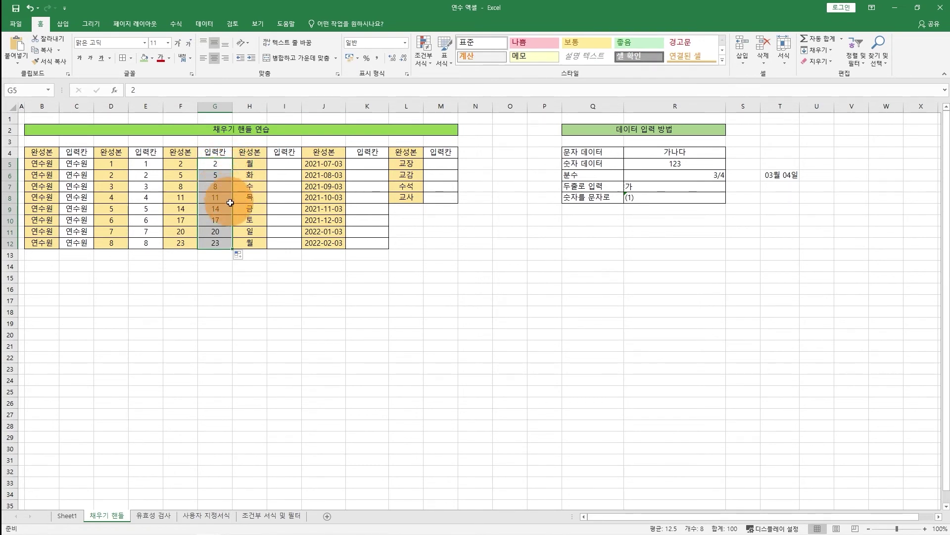
- Enter 월 in I5 and fill the weekday sequence down through I12
click(276, 162)
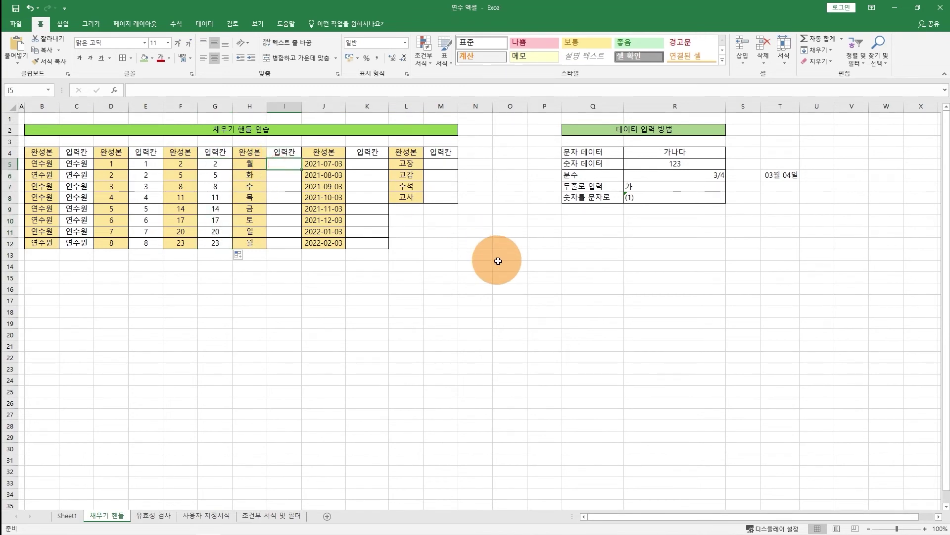
text(월)
key(ctrl+Return)
drag(297, 165, 289, 241)
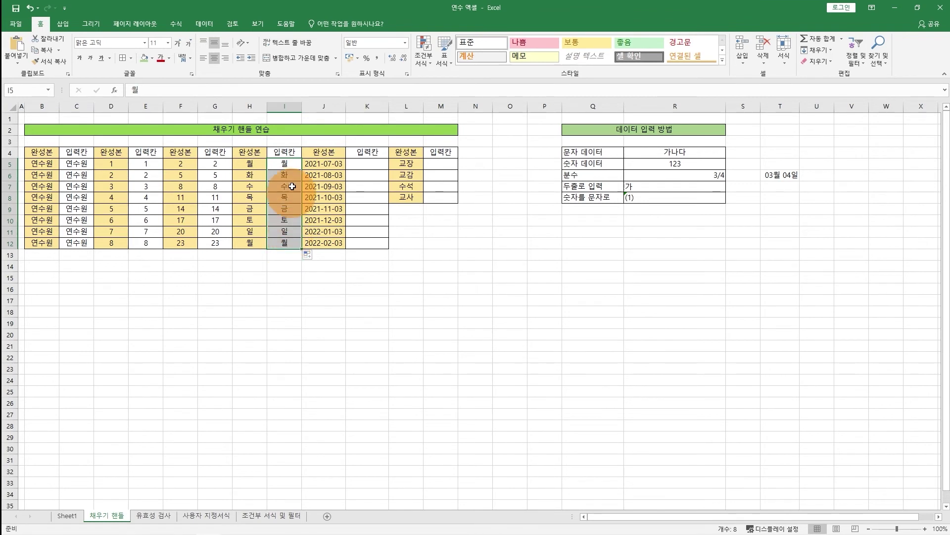
- Open the custom lists through a custom sort started from I5, choosing custom list as the sort order
click(291, 163)
right_click(291, 163)
mouse_move(373, 314)
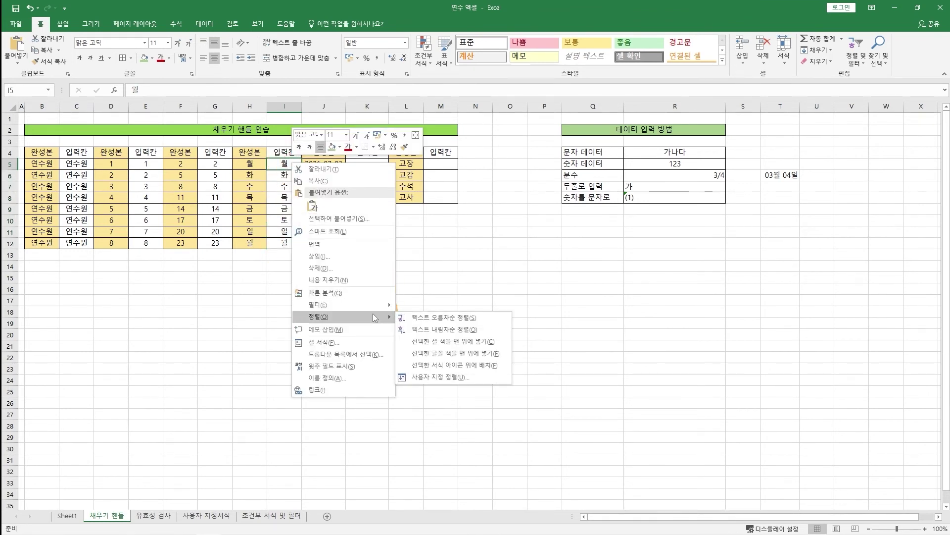
click(434, 378)
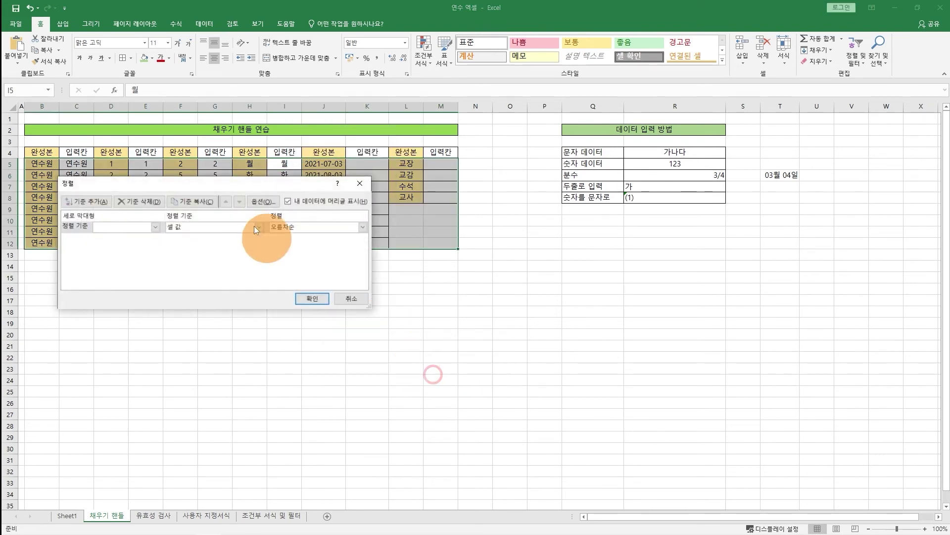
click(306, 228)
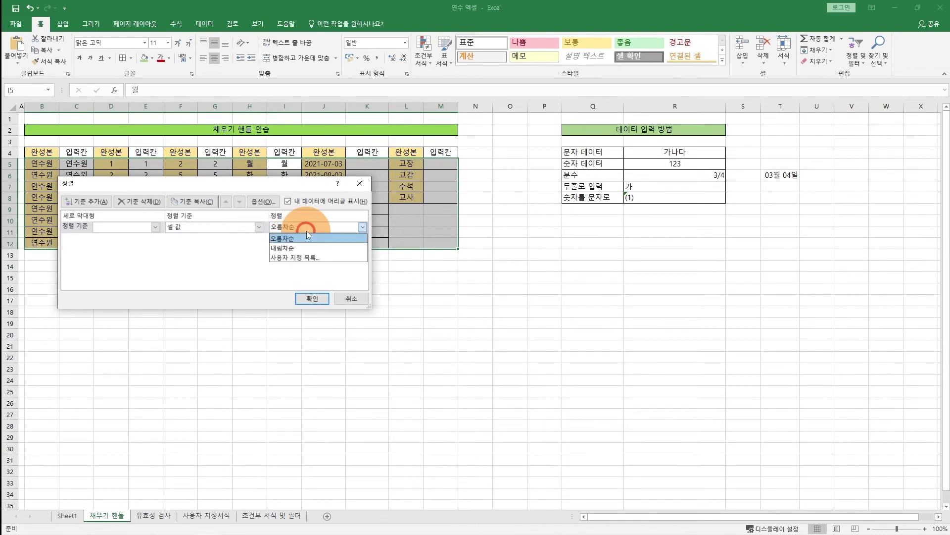
click(299, 257)
drag(215, 139, 539, 147)
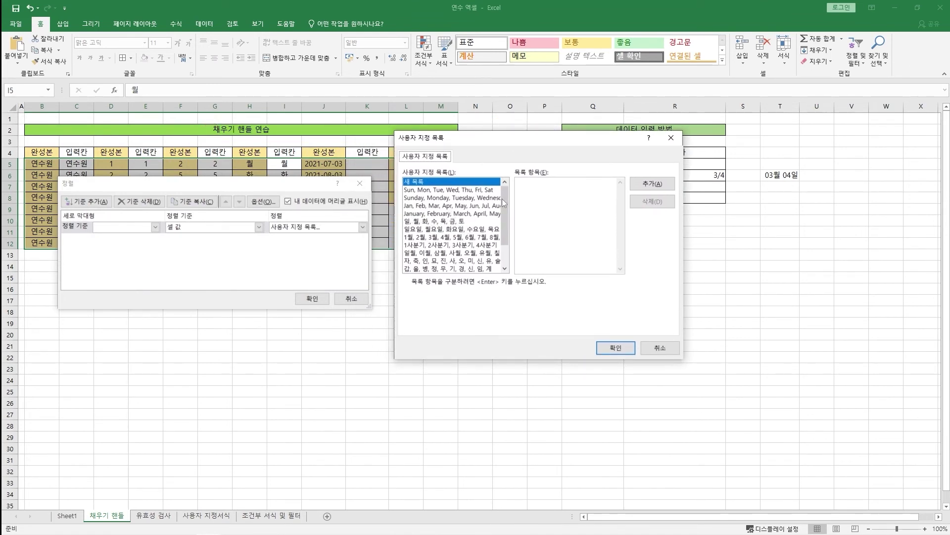
- Delete the existing custom list 교장, 교감, 수석, 교사
drag(506, 200, 505, 218)
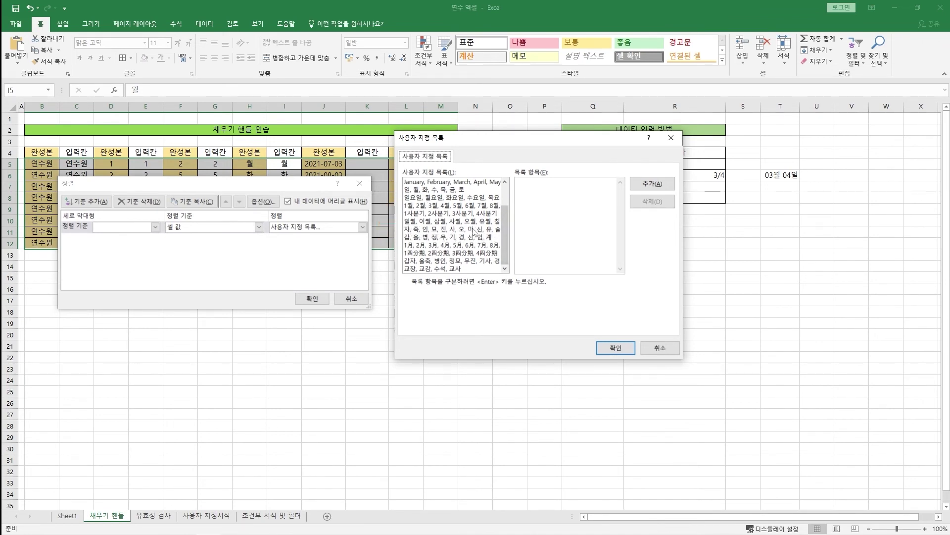
click(494, 231)
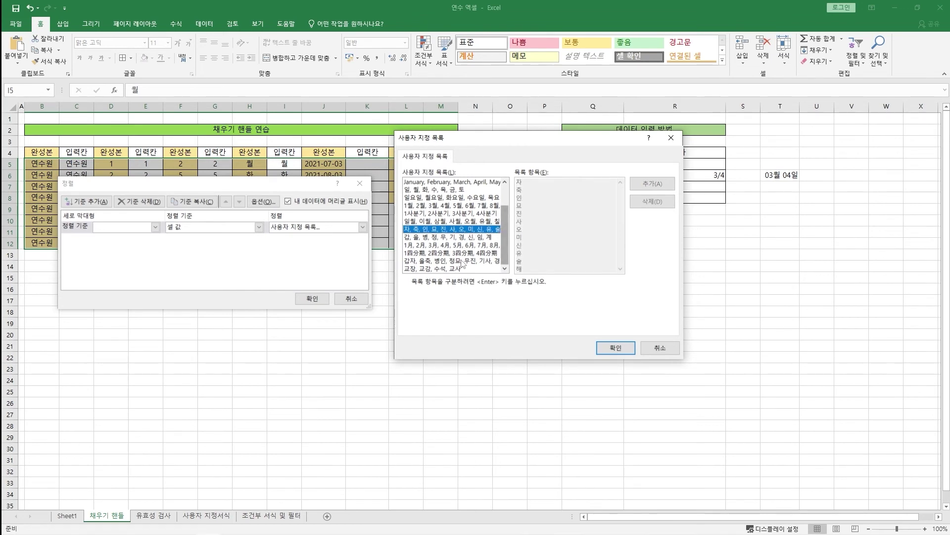
click(450, 269)
click(652, 201)
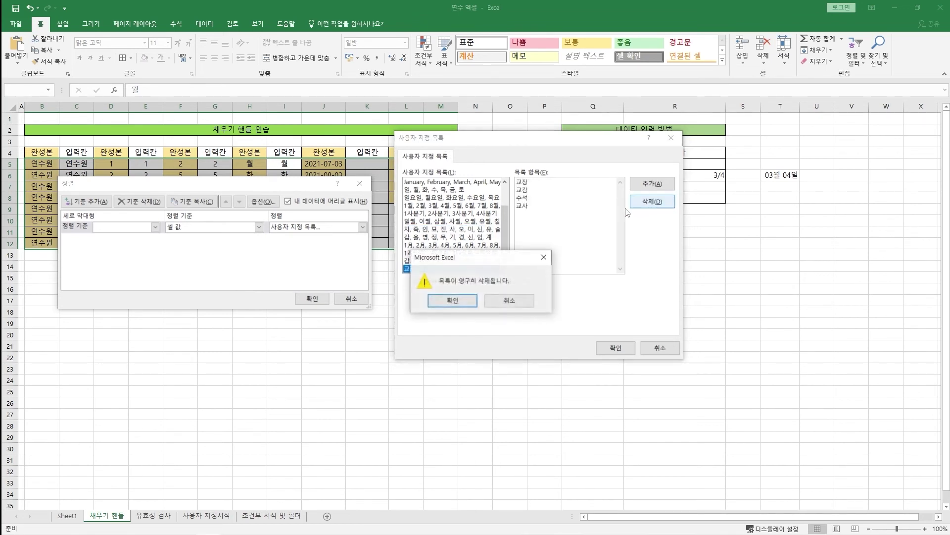
click(481, 299)
- Create a new custom list with the entries 교장, 교감, 수석 and 교사, and leave the sort settings without sorting
drag(500, 140, 613, 147)
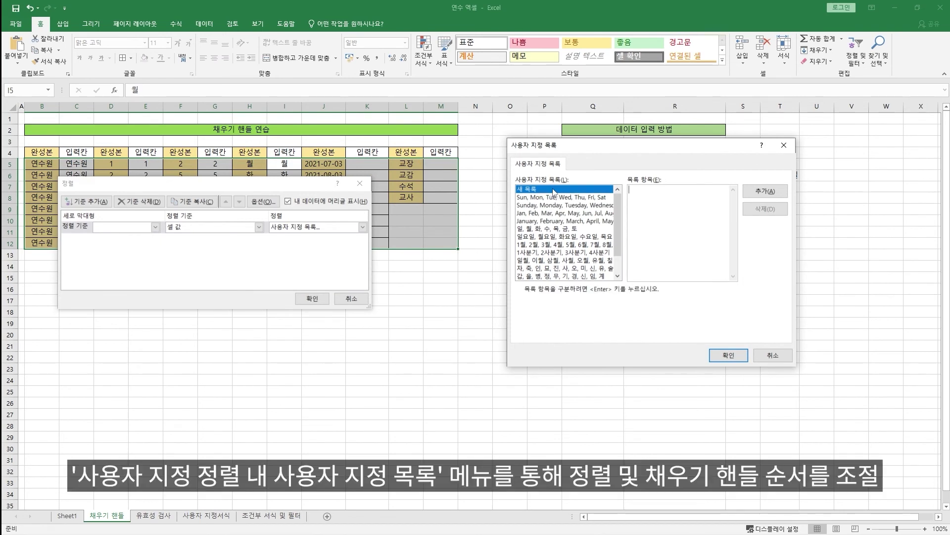
text(교자)
text(교가)
text(수서)
text(교사)
click(728, 355)
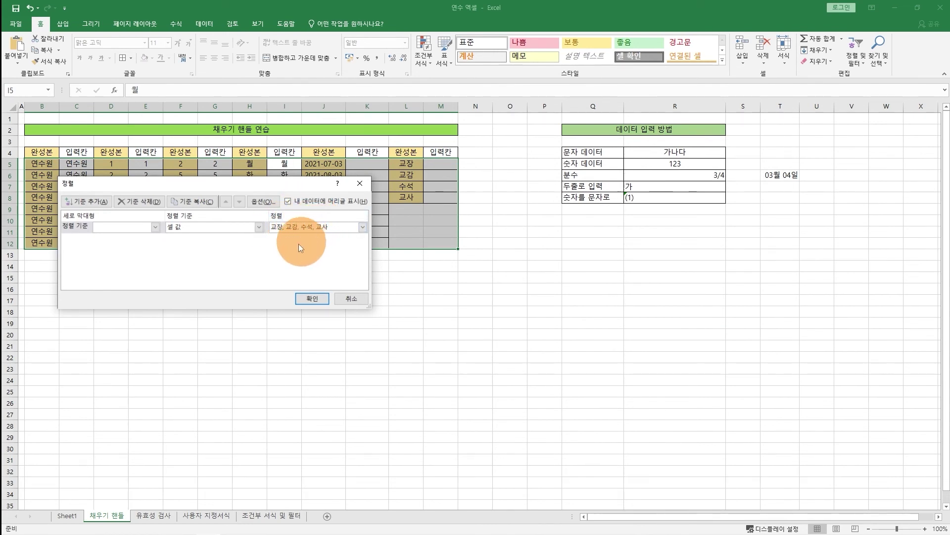
click(353, 298)
- Enter 교장 in M5 and fill the custom list sequence down through M8
click(433, 161)
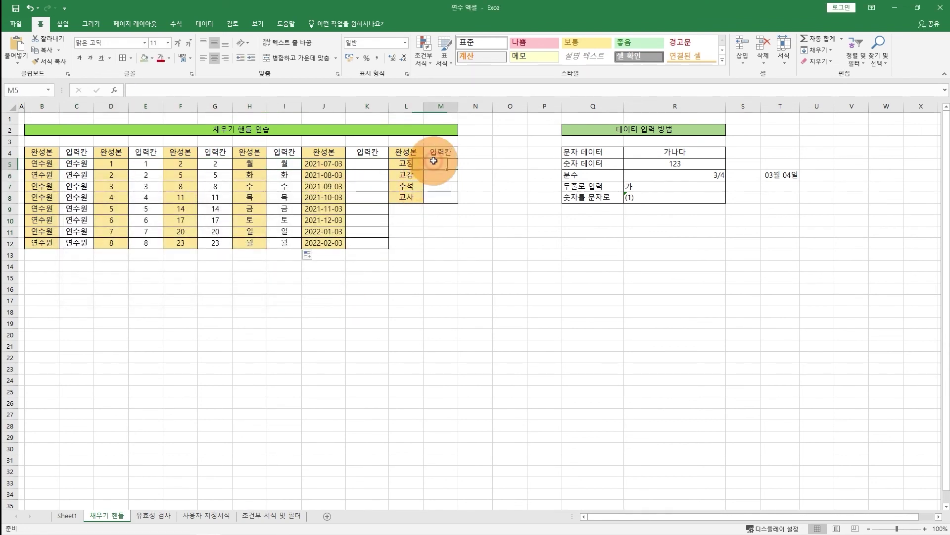
text(교장)
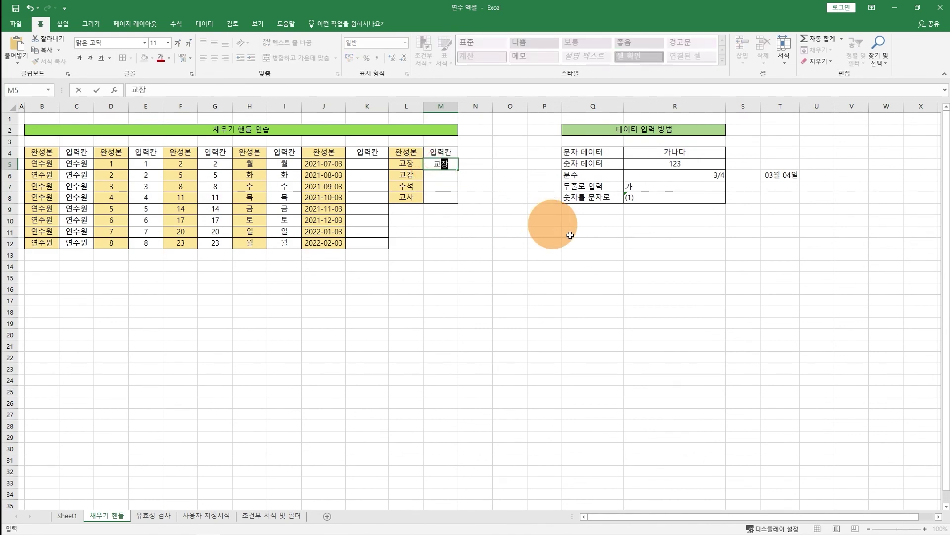
key(Return)
click(446, 164)
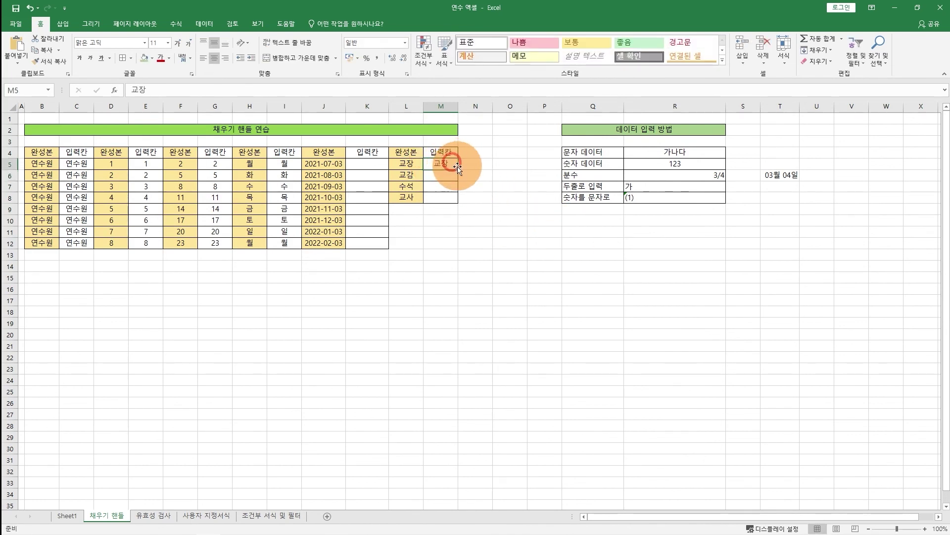
drag(458, 168, 458, 203)
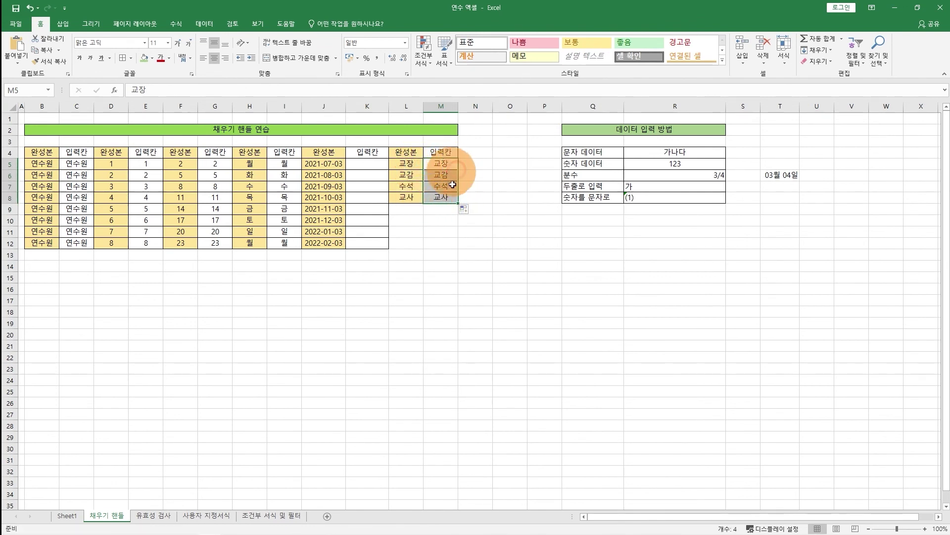
click(466, 193)
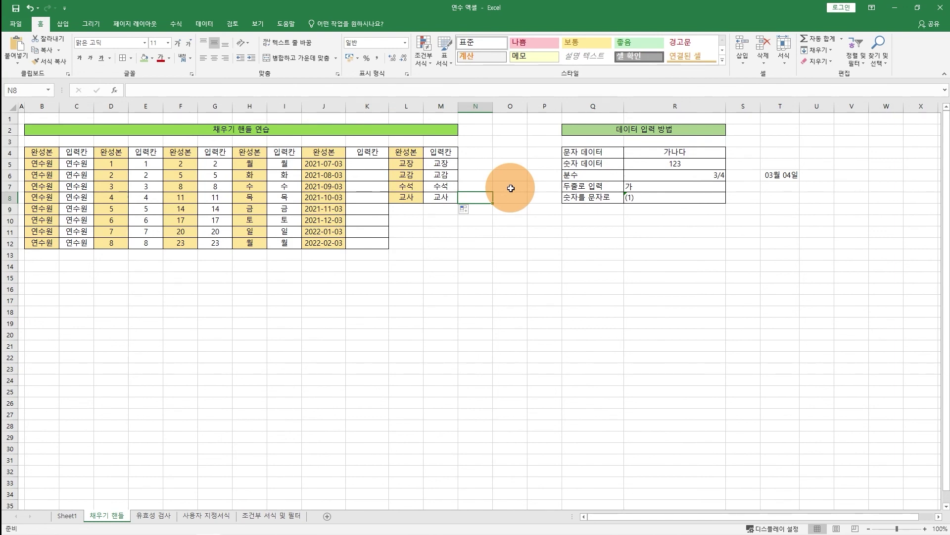
- Enter 2021-07-03 in K5 and fill the dates down through K12 in one-month increments
click(373, 161)
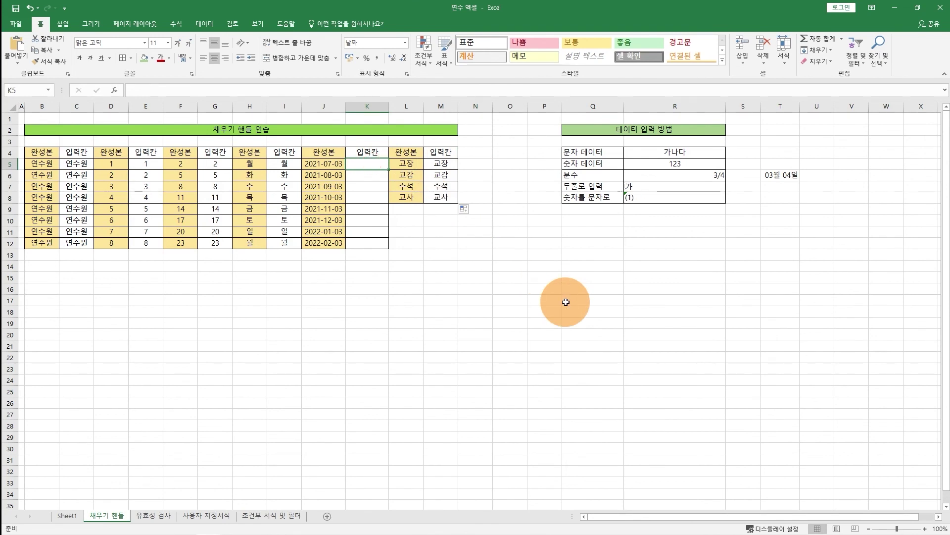
text(2021-07-03)
key(Return)
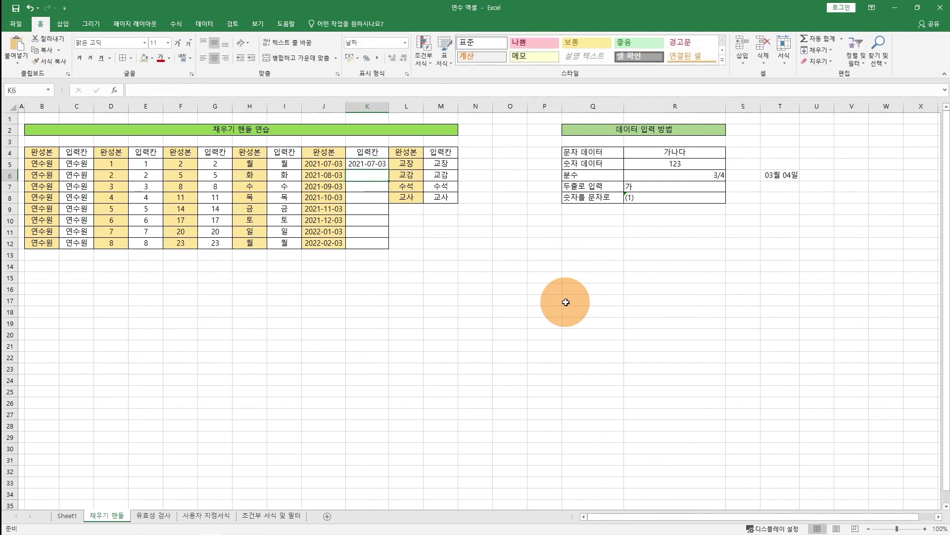
click(382, 165)
drag(388, 169, 377, 248)
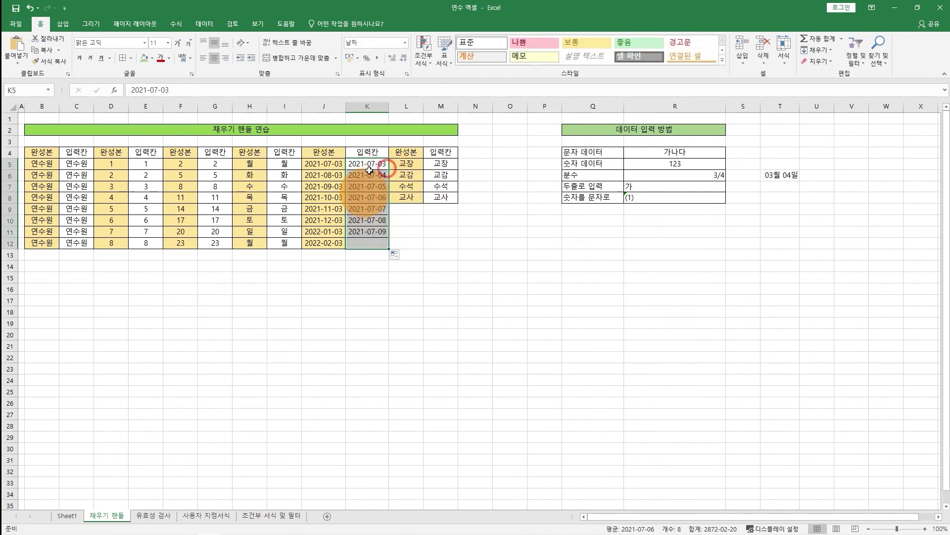
click(398, 255)
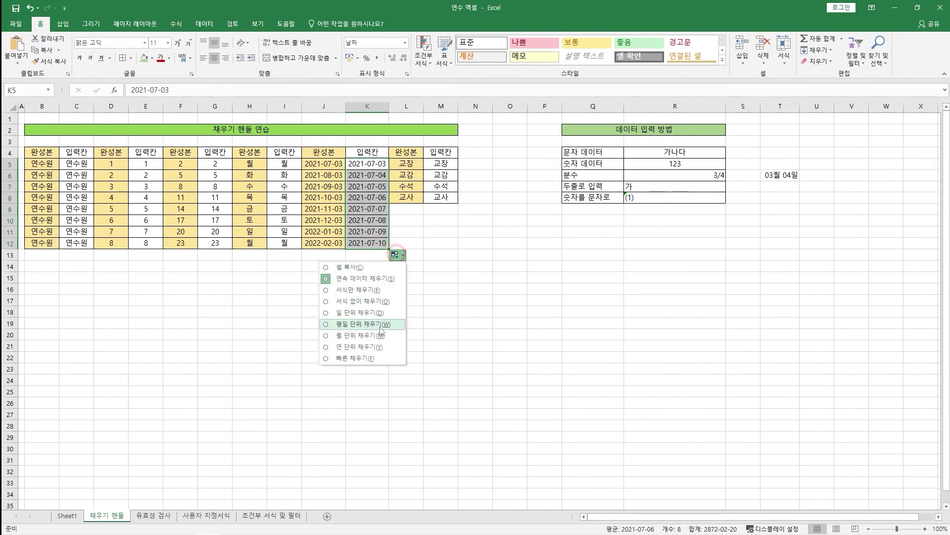
click(380, 337)
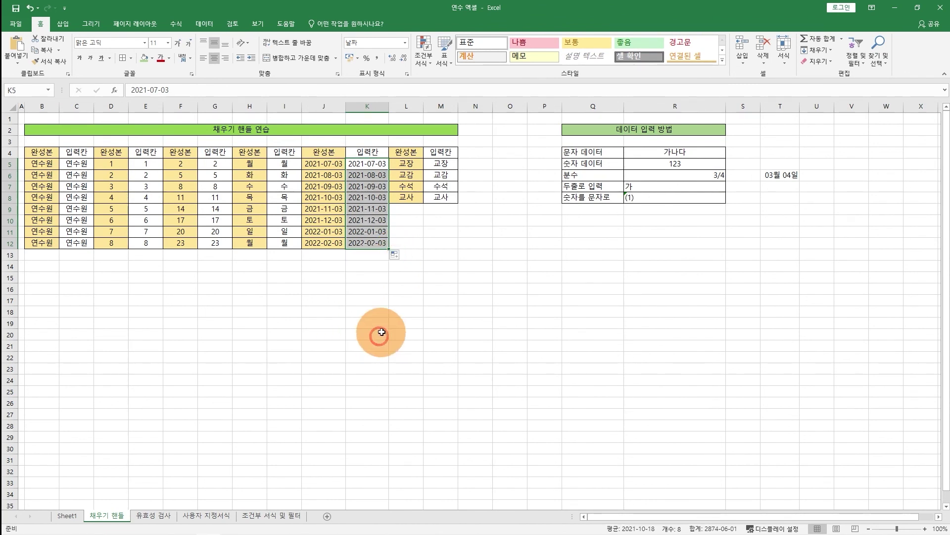
- Clear the filled dates below K6 and refill K7:K12 from the two dates in K5:K6 with the fill handle
drag(372, 175, 378, 242)
key(Delete)
drag(380, 167, 378, 177)
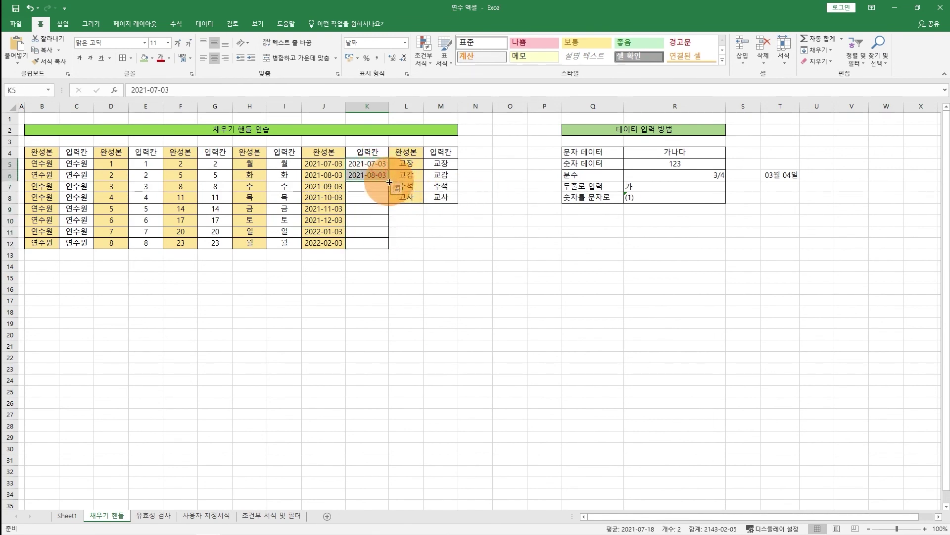
drag(390, 182, 387, 245)
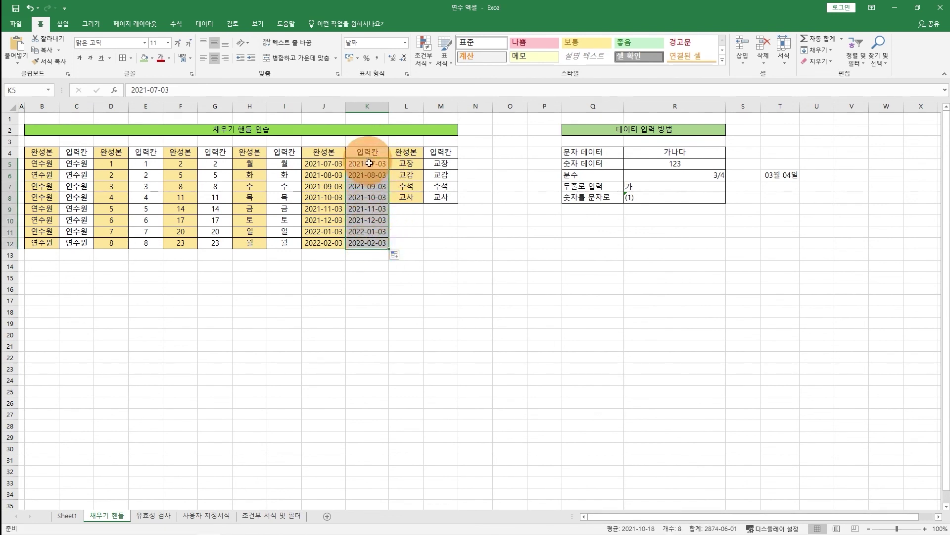
click(398, 241)
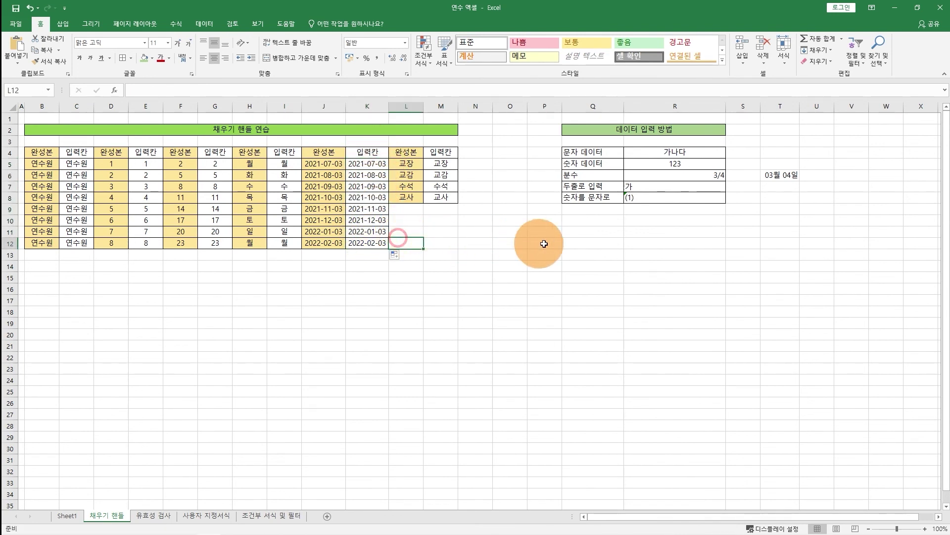